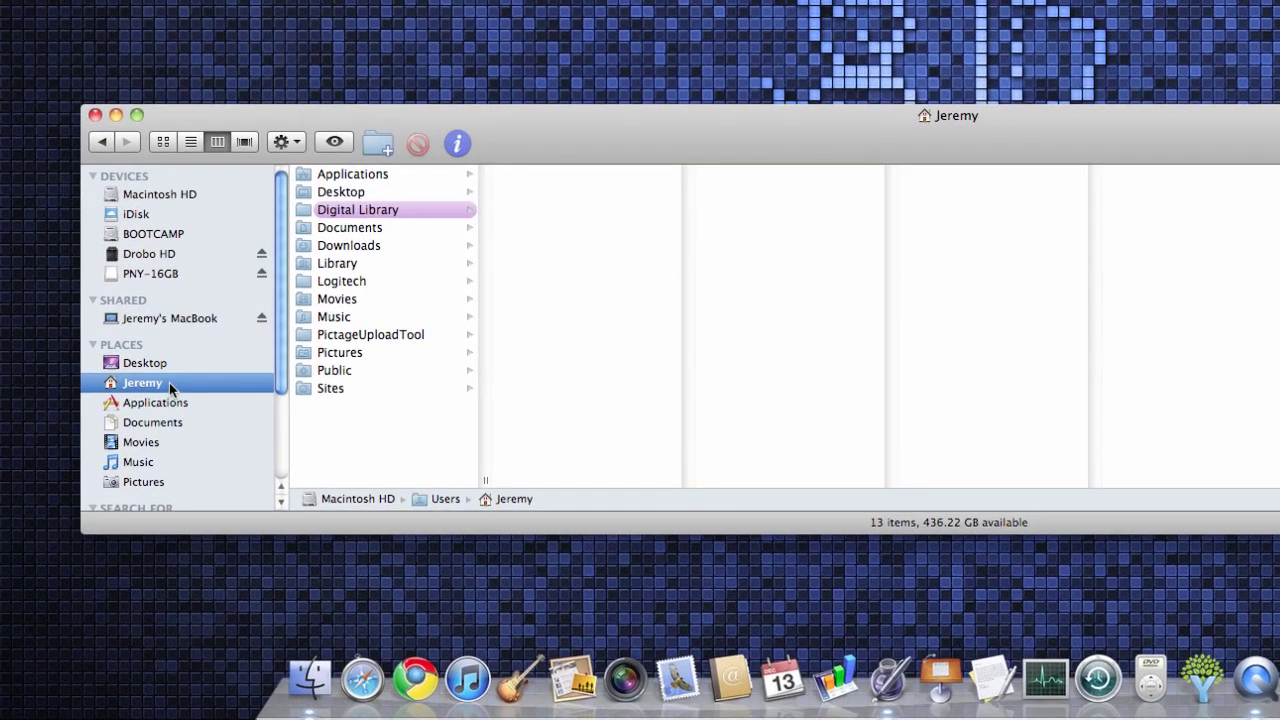
Create a folder named Digital Pictures inside the Pictures folder and give it the blue label.
{"action": "scroll", "coordinate": [153, 482], "scroll_direction": "down", "scroll_amount": 1}
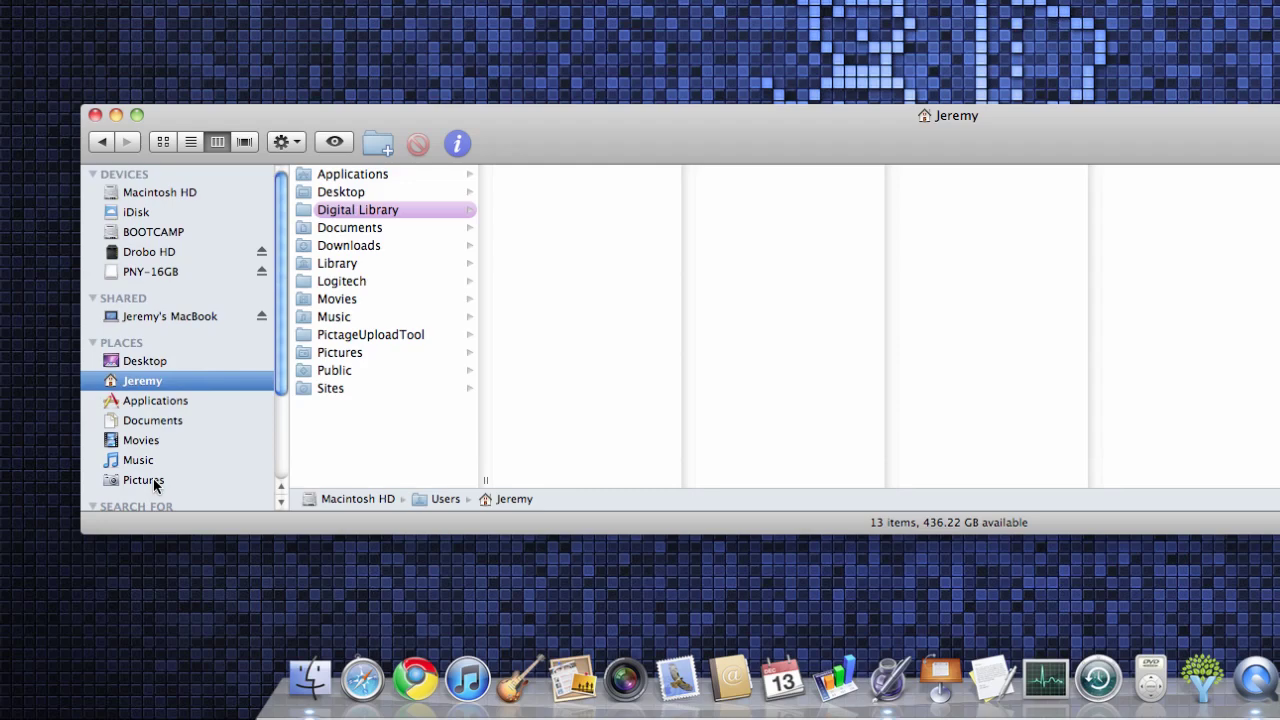
{"action": "left_click", "coordinate": [145, 481]}
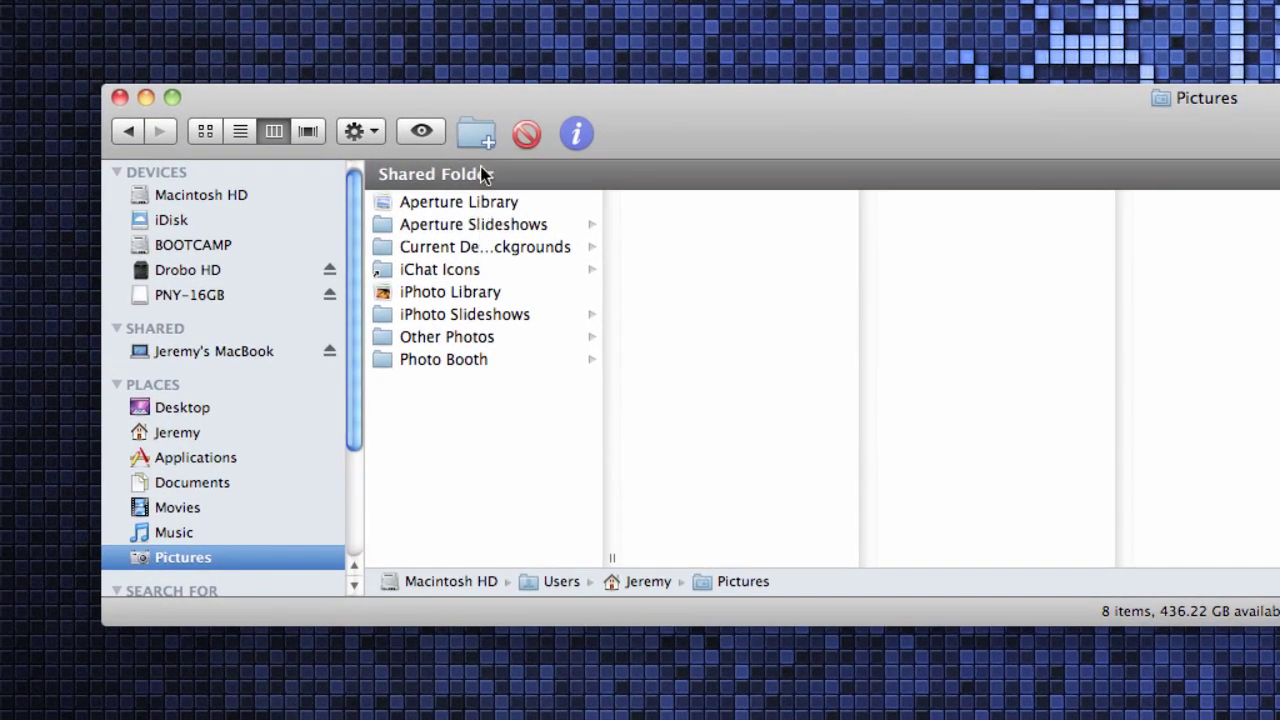
{"action": "left_click", "coordinate": [478, 136]}
{"action": "type", "text": "Digi"}
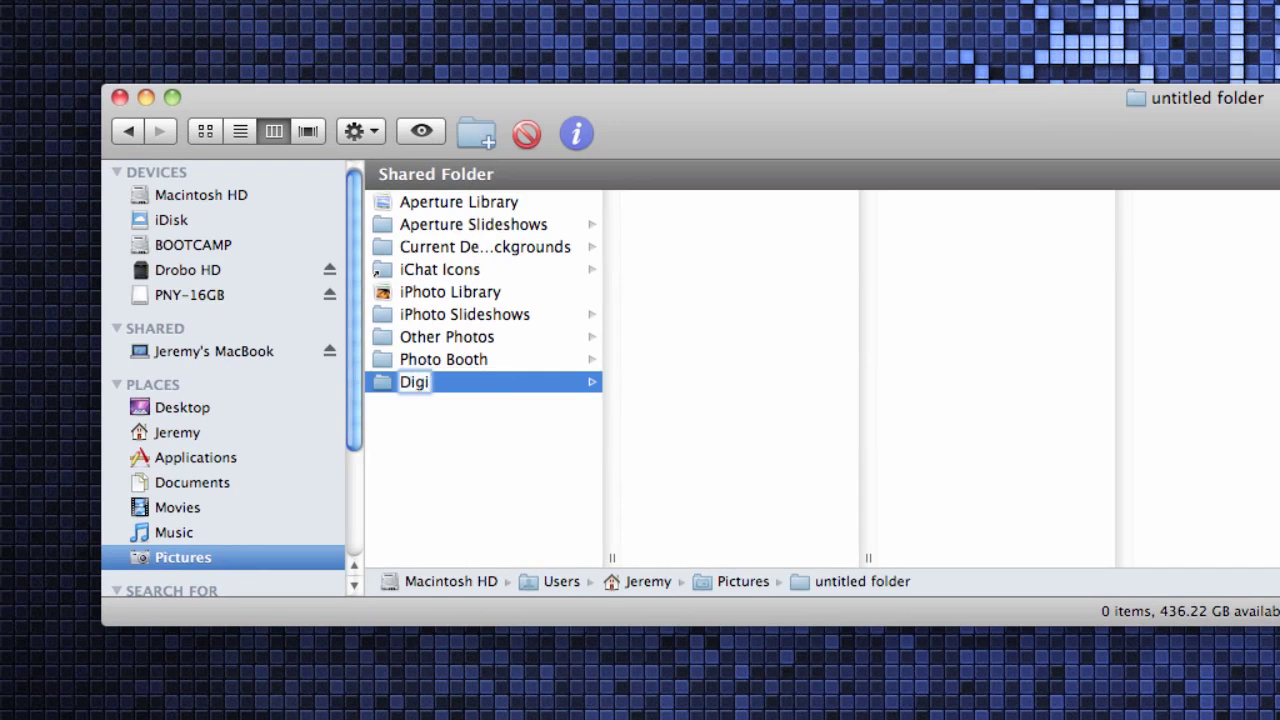
{"action": "type", "text": "tal Pict"}
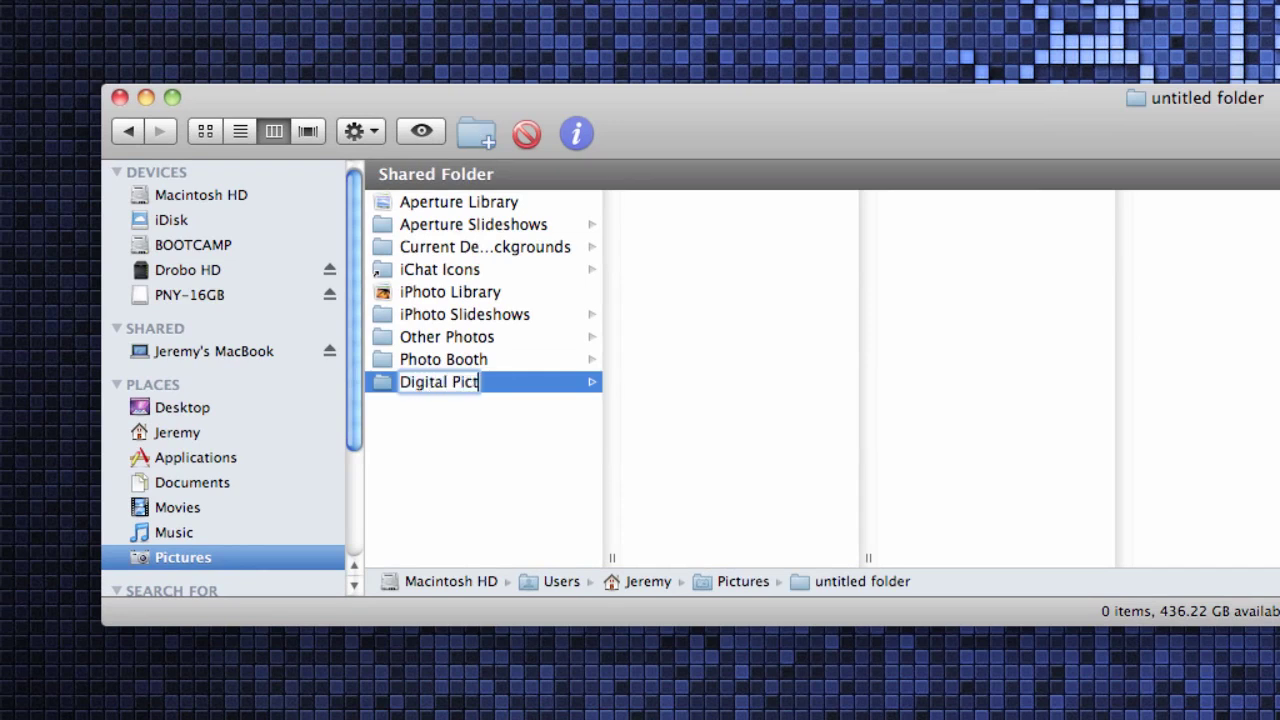
{"action": "type", "text": "ures"}
{"action": "key", "text": "Return"}
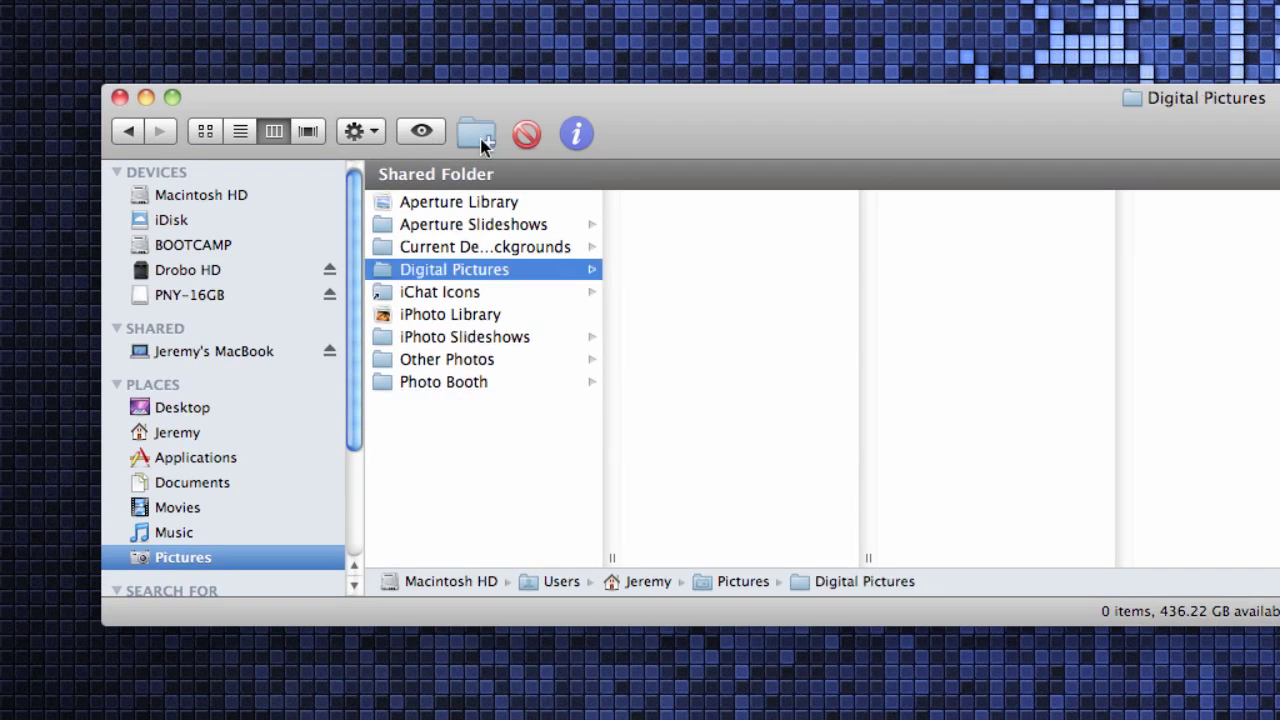
{"action": "right_click", "coordinate": [527, 275]}
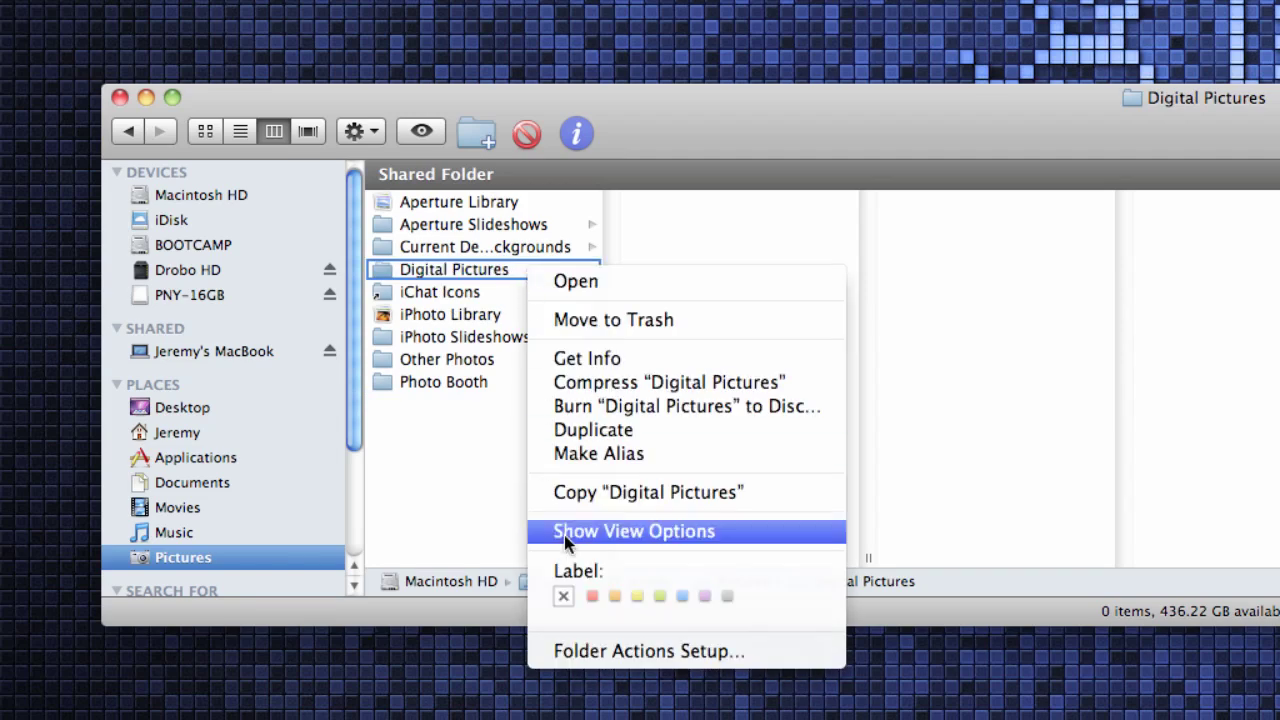
{"action": "left_click", "coordinate": [684, 599]}
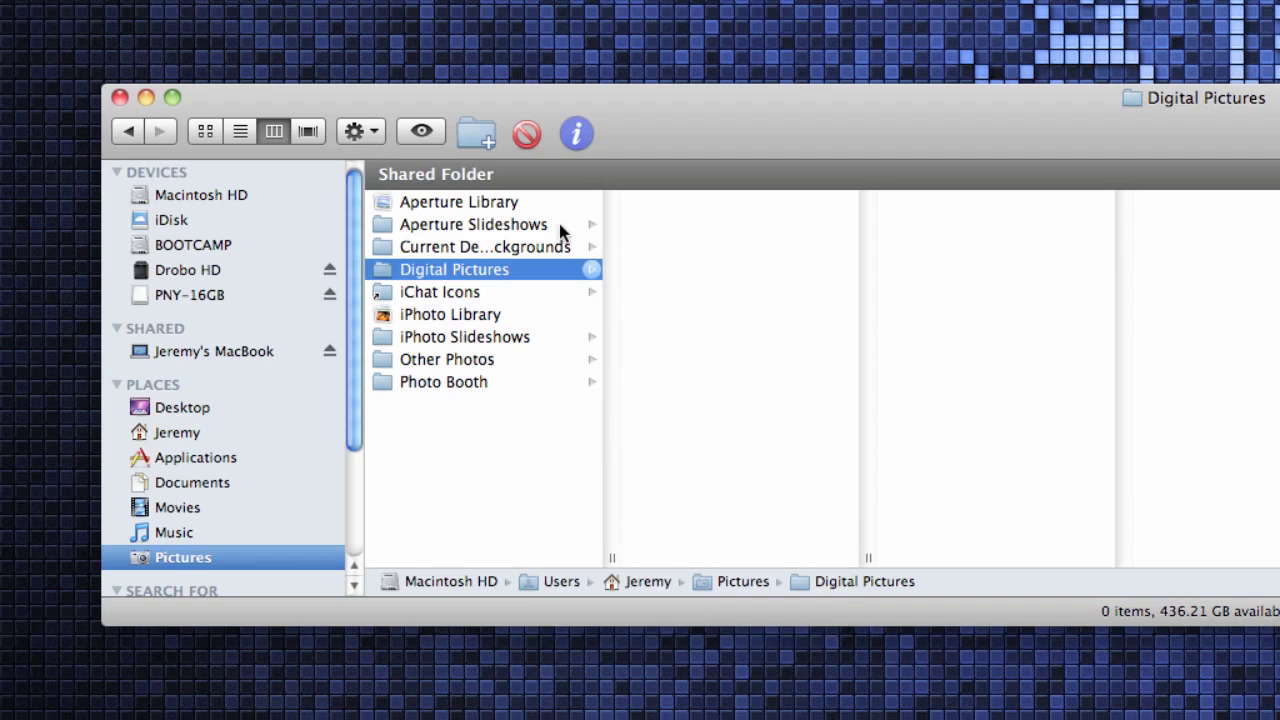
Create a year folder named 2010 inside the Digital Pictures folder.
{"action": "left_click", "coordinate": [483, 137]}
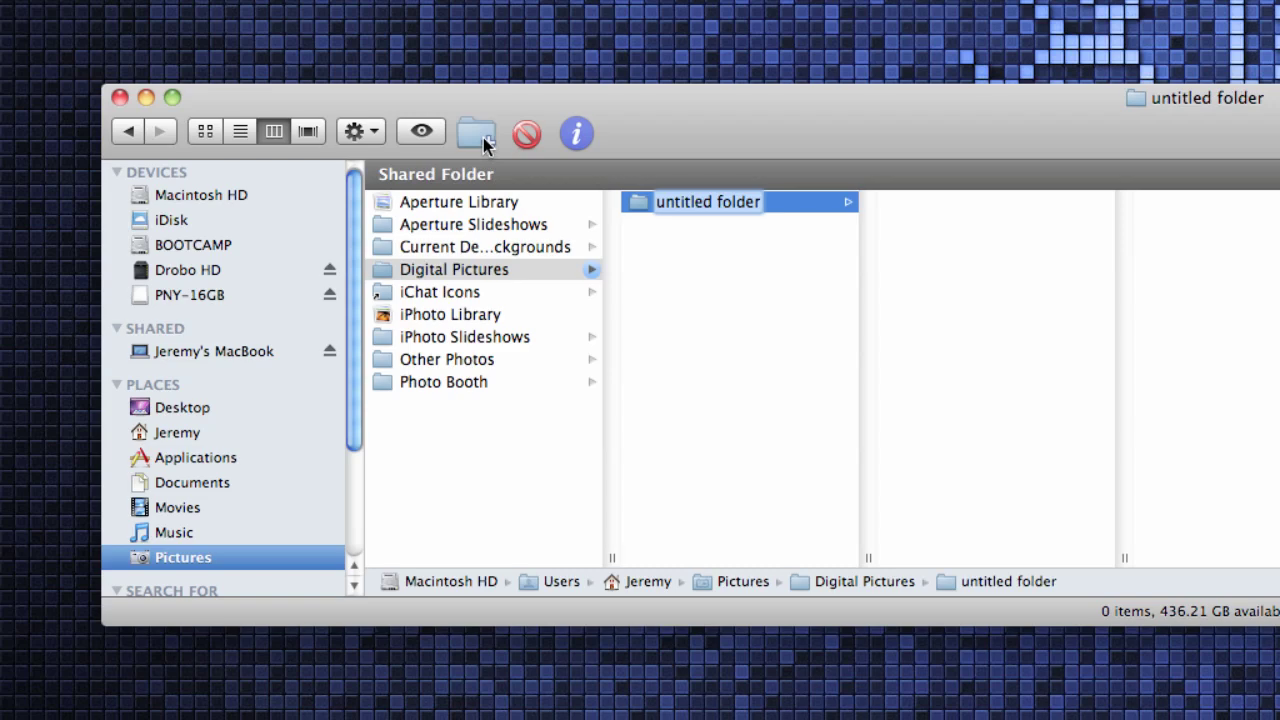
{"action": "type", "text": "2010"}
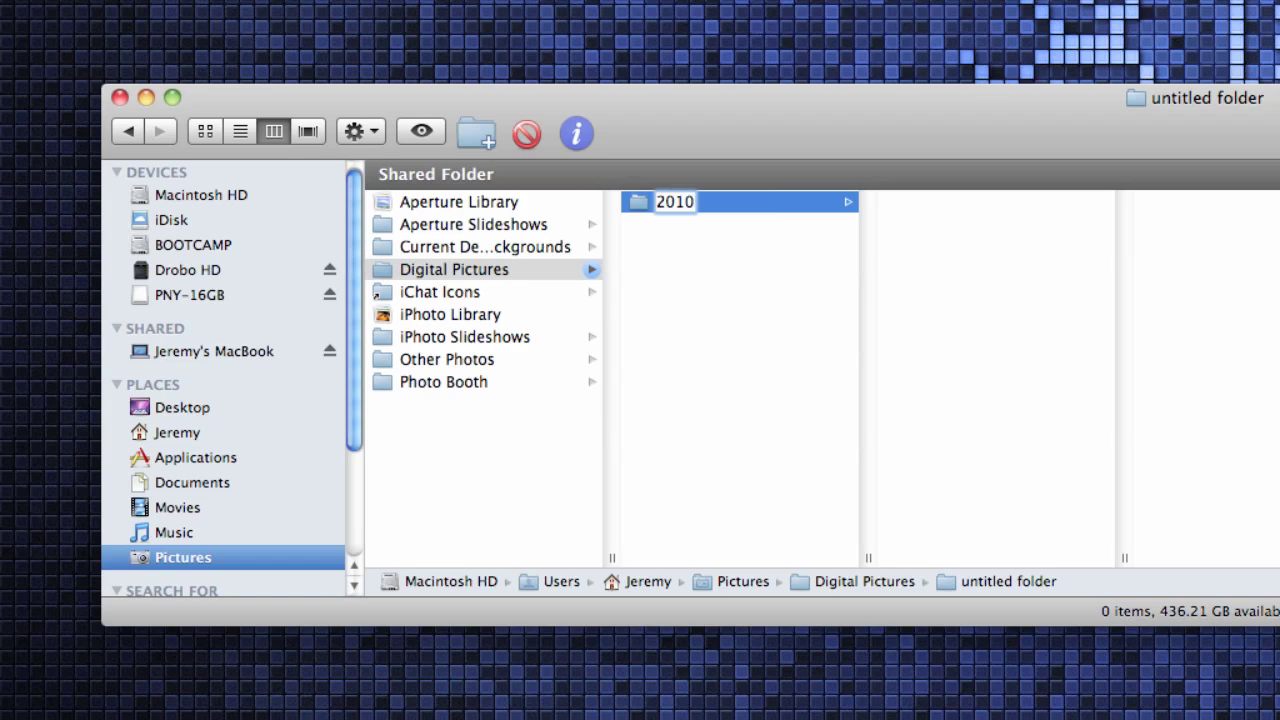
{"action": "key", "text": "Return"}
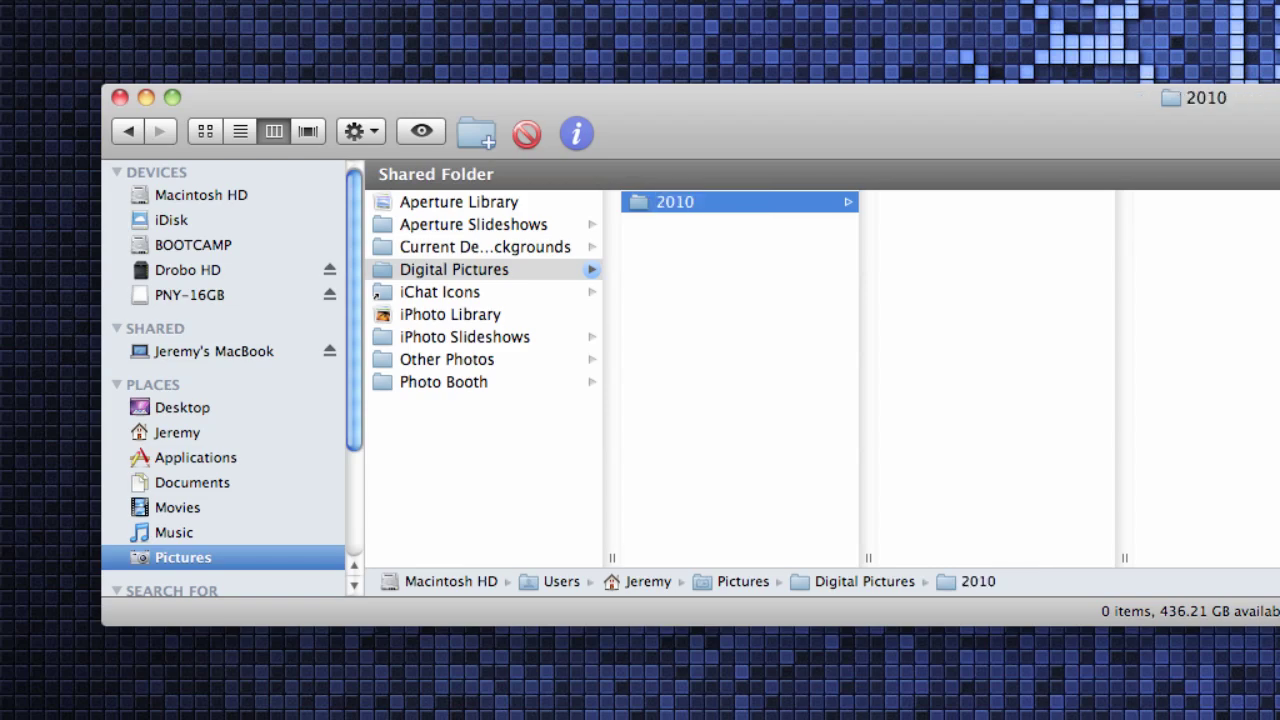
Create an event folder named 2010-01-09 Dinner Party inside the 2010 folder.
{"action": "left_click", "coordinate": [477, 134]}
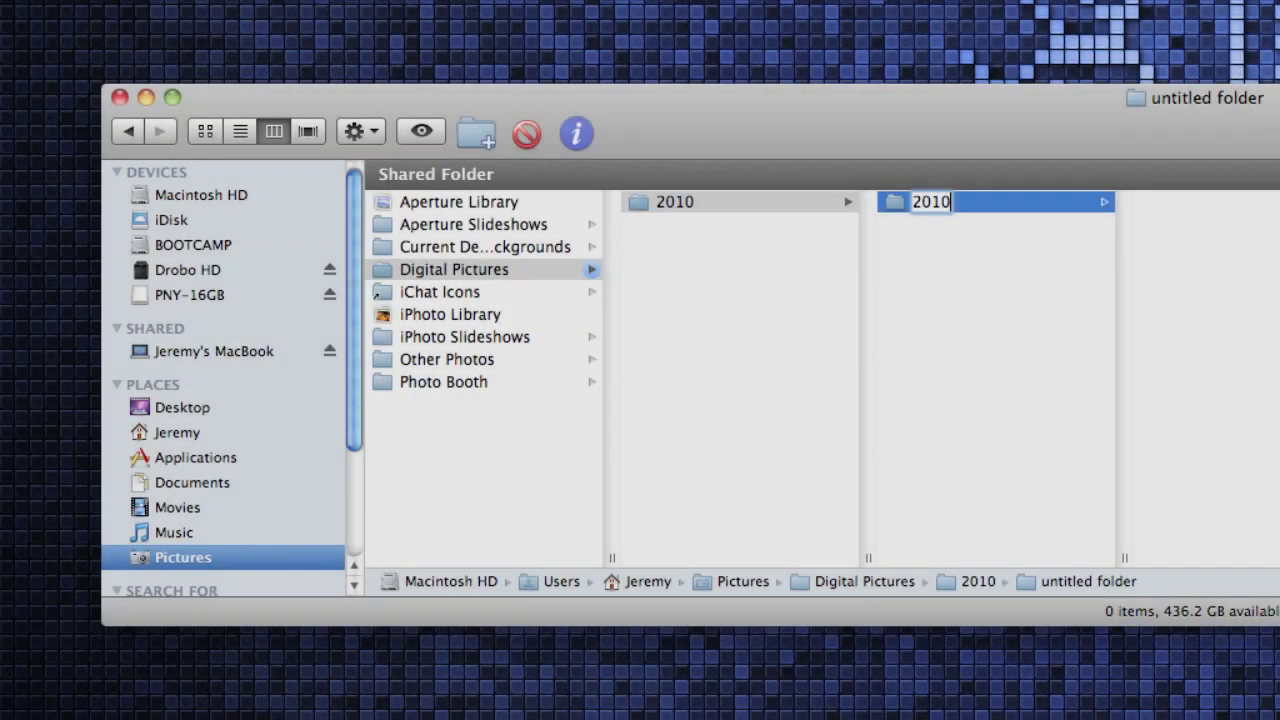
{"action": "type", "text": "-01"}
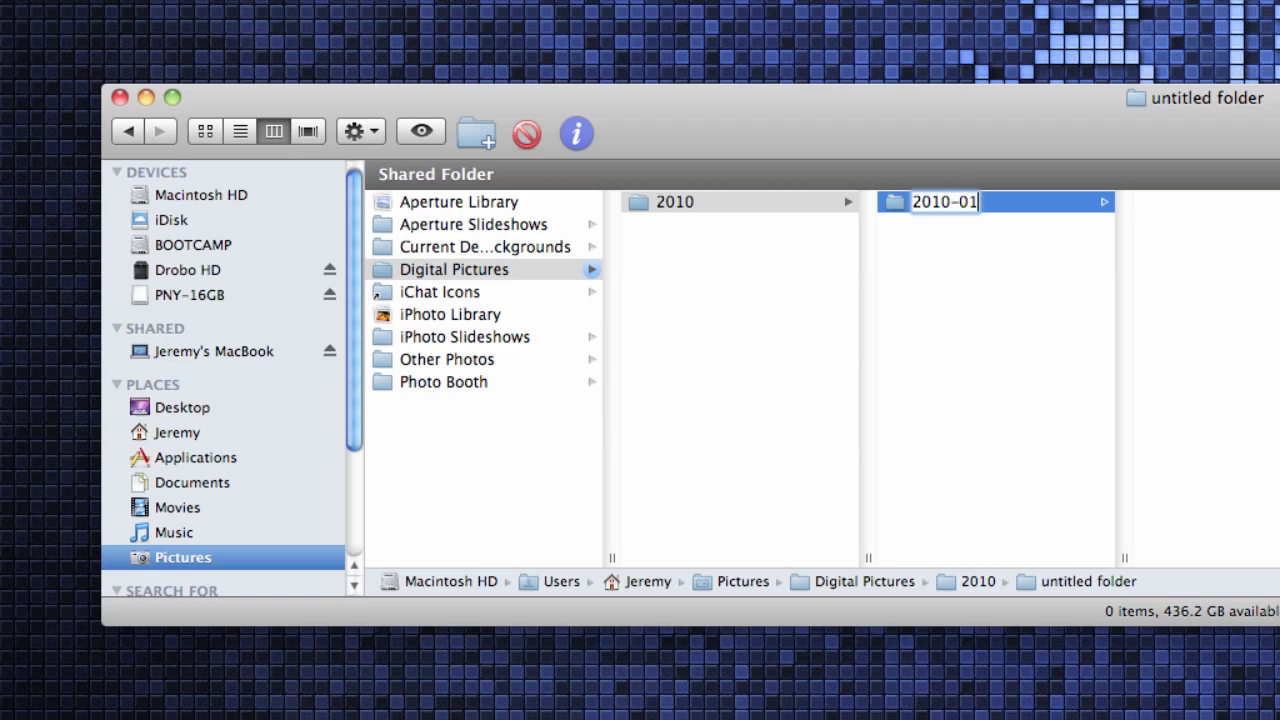
{"action": "type", "text": "-09 Dinner Party"}
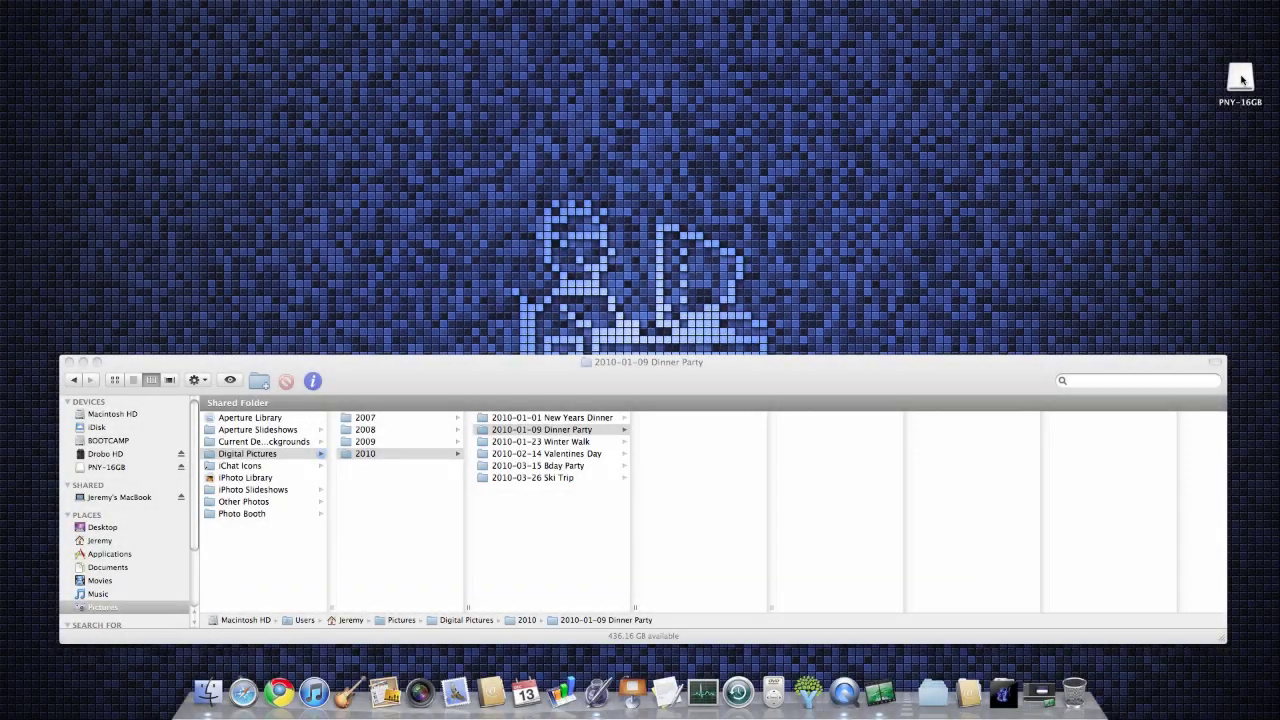
Open the PNY-16GB drive in its own window, place it above the Dinner Party folder window and widen it.
{"action": "double_click", "coordinate": [1240, 78]}
{"action": "left_click_drag", "start_coordinate": [363, 402], "coordinate": [352, 74]}
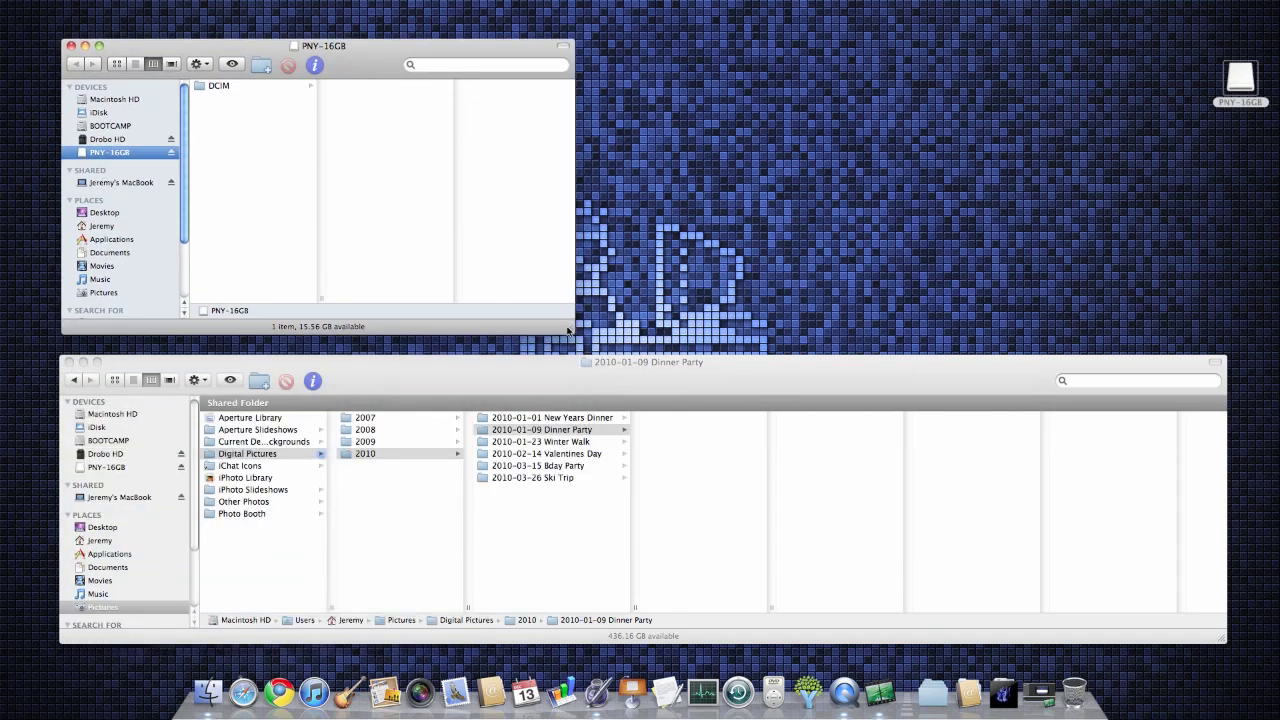
{"action": "left_click_drag", "start_coordinate": [567, 329], "coordinate": [1147, 330]}
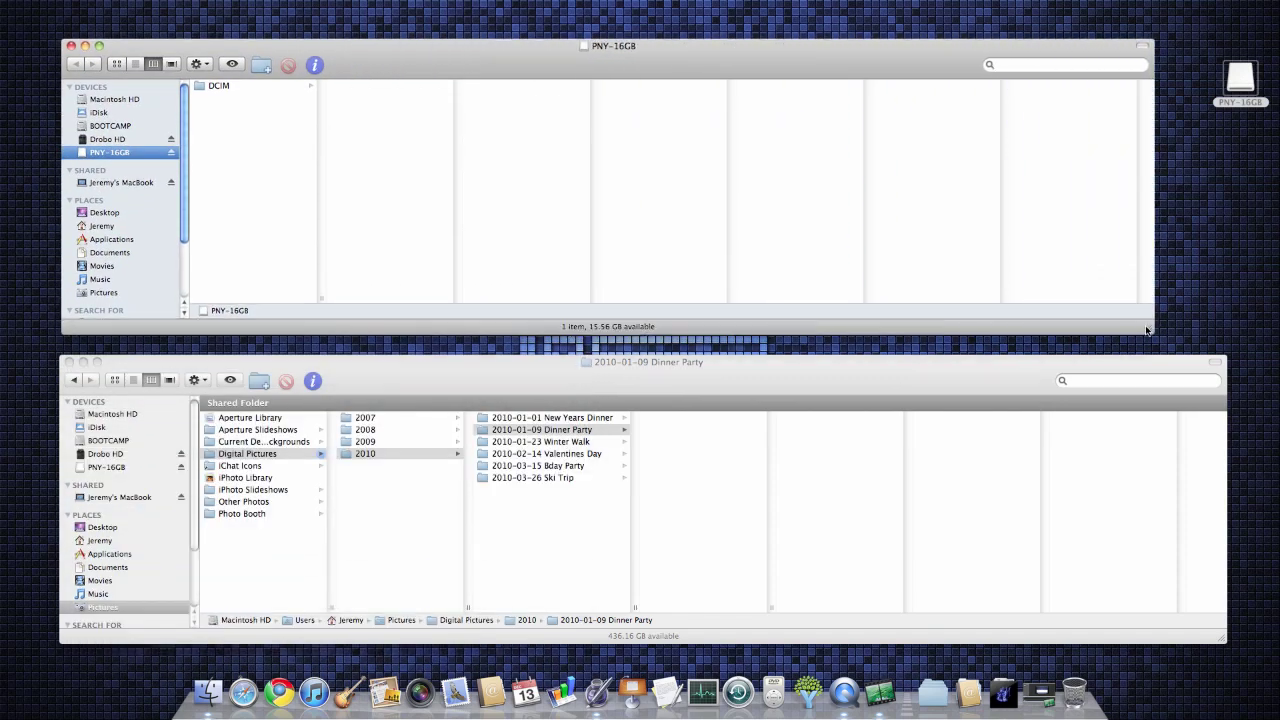
Copy IMG_1888.JPG through IMG_1916.JPG from DCIM/100CANON on the PNY-16GB drive into the 2010-01-09 Dinner Party folder.
{"action": "left_click", "coordinate": [269, 85]}
{"action": "left_click", "coordinate": [361, 87]}
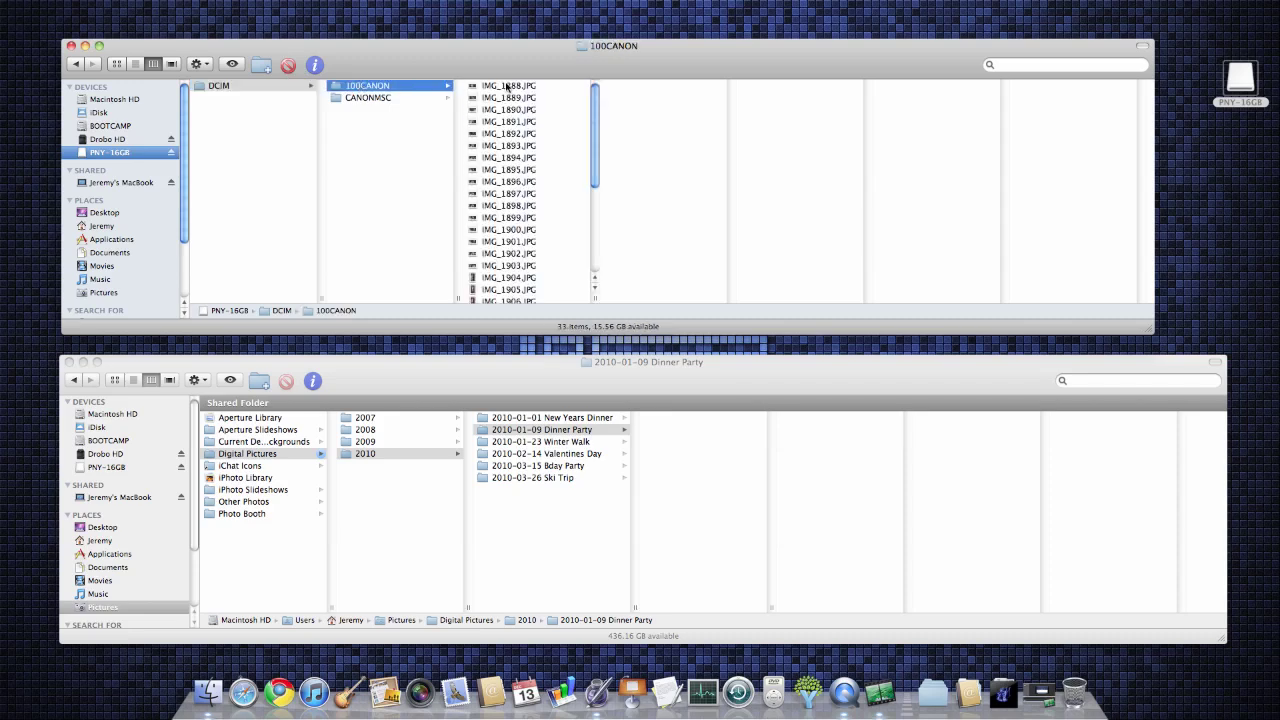
{"action": "left_click", "coordinate": [508, 87]}
{"action": "scroll", "coordinate": [533, 195], "scroll_direction": "down", "scroll_amount": 5}
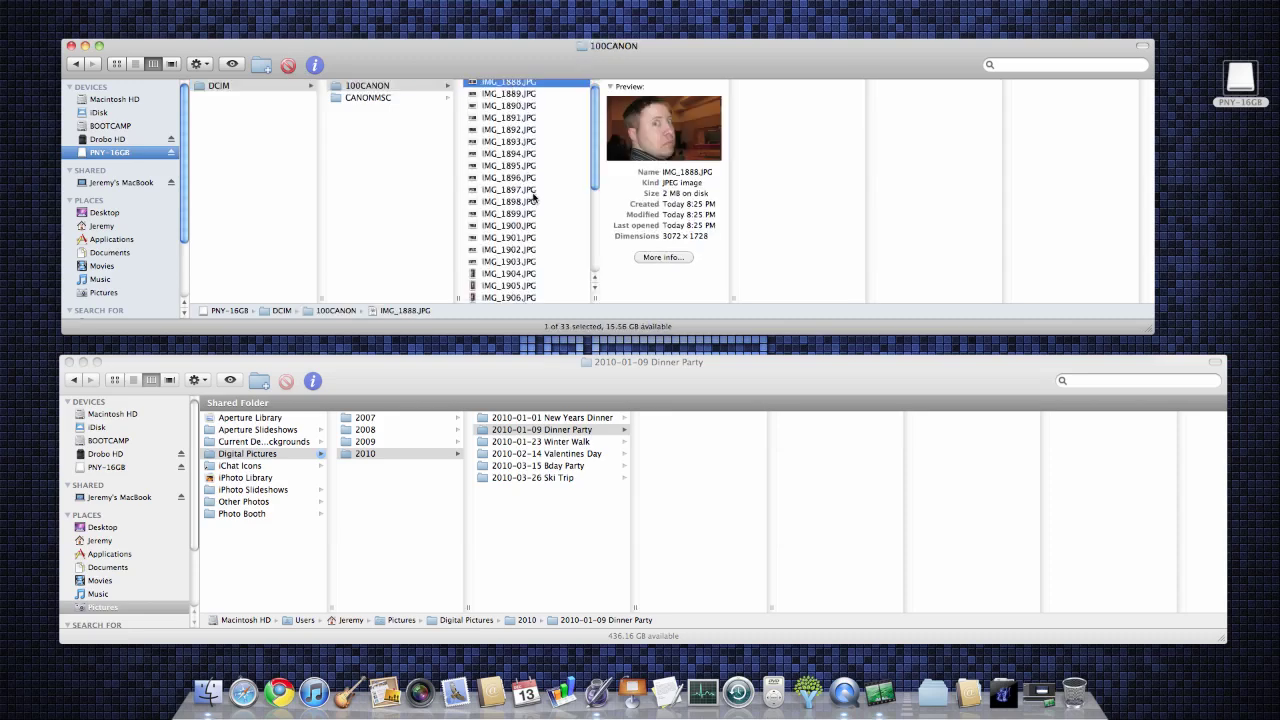
{"action": "left_click", "coordinate": [516, 249], "text": "shift"}
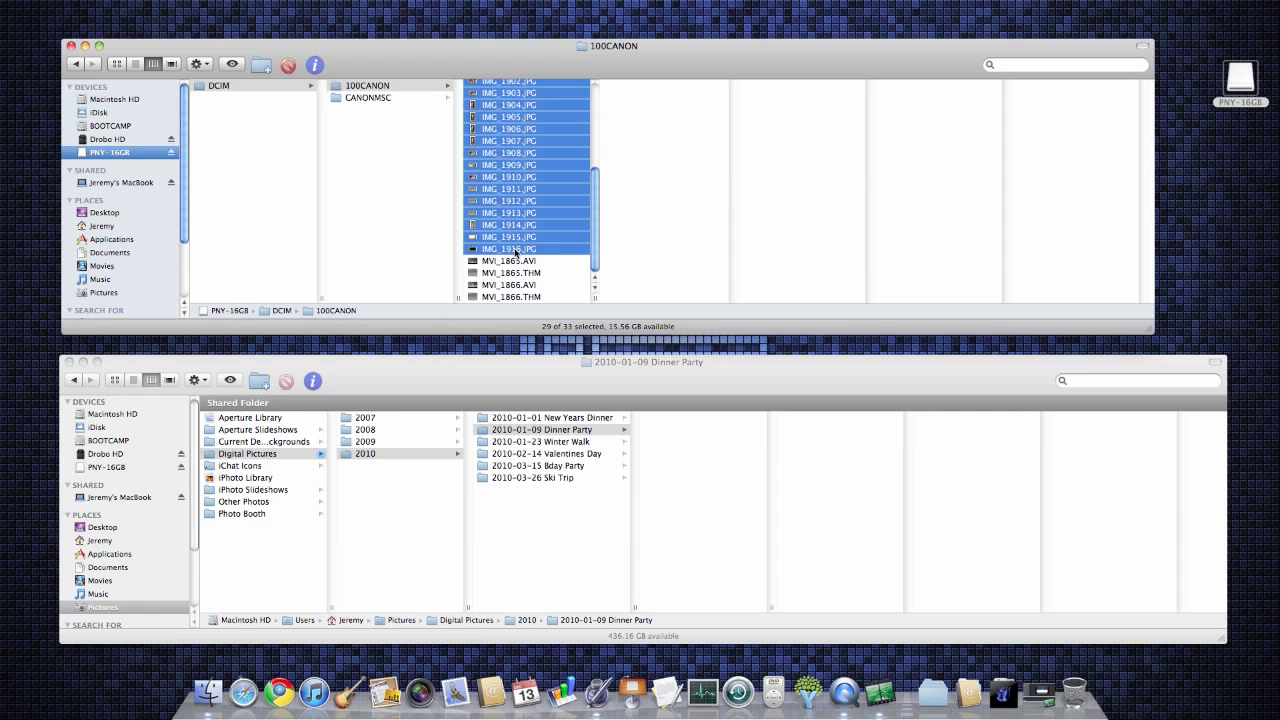
{"action": "left_click_drag", "start_coordinate": [516, 249], "coordinate": [698, 479]}
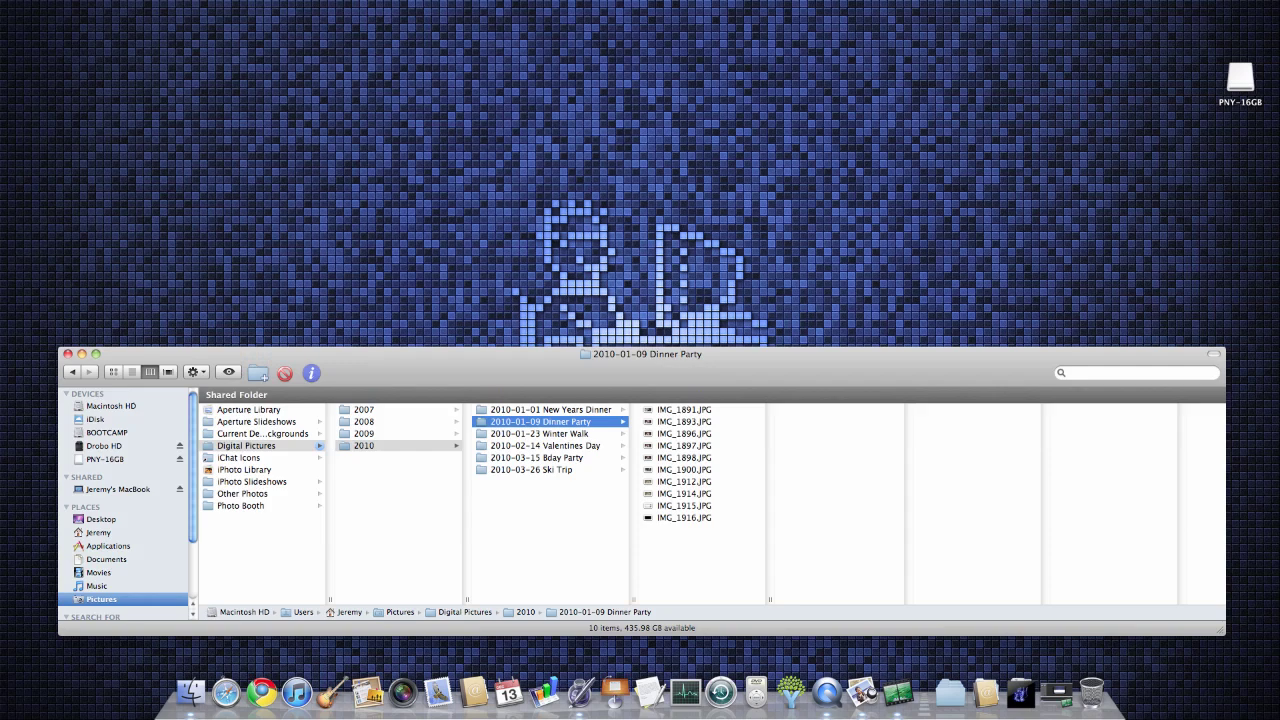
Open all photos of the 2010-01-09 Dinner Party folder together in Preview, look through their thumbnails and close the window.
{"action": "left_click", "coordinate": [736, 364]}
{"action": "left_click", "coordinate": [723, 410]}
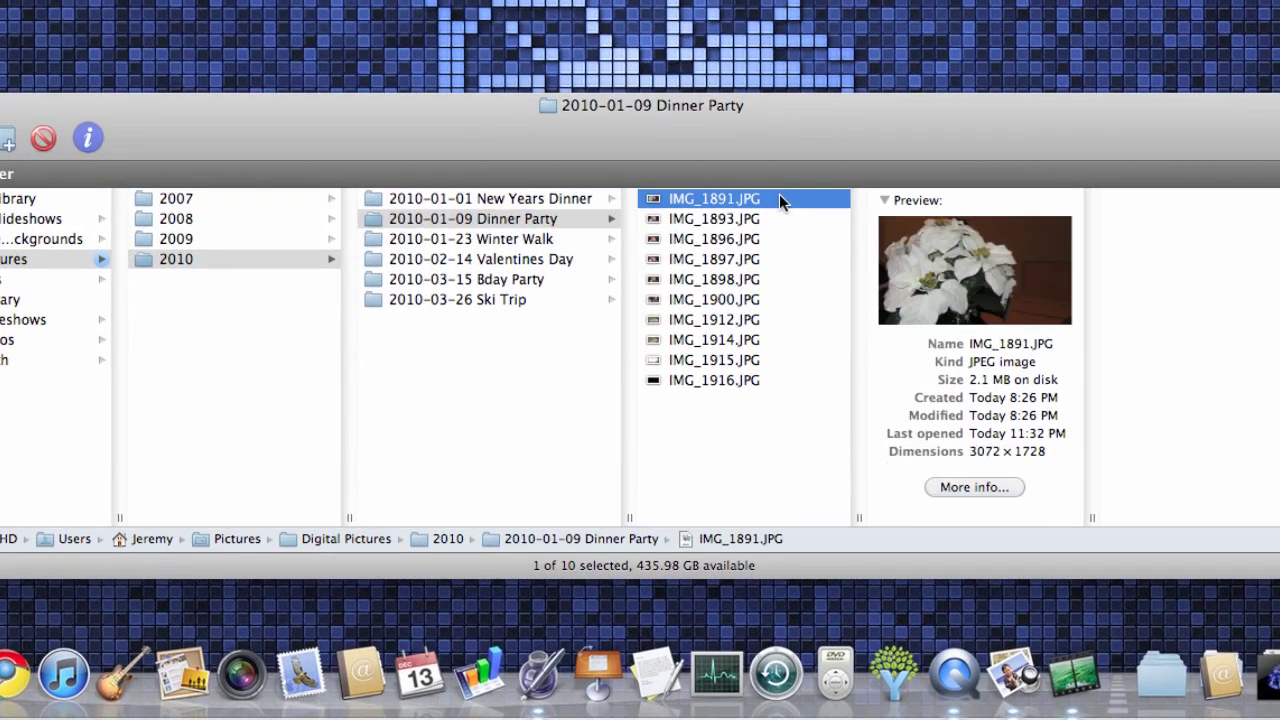
{"action": "key", "text": "super+a"}
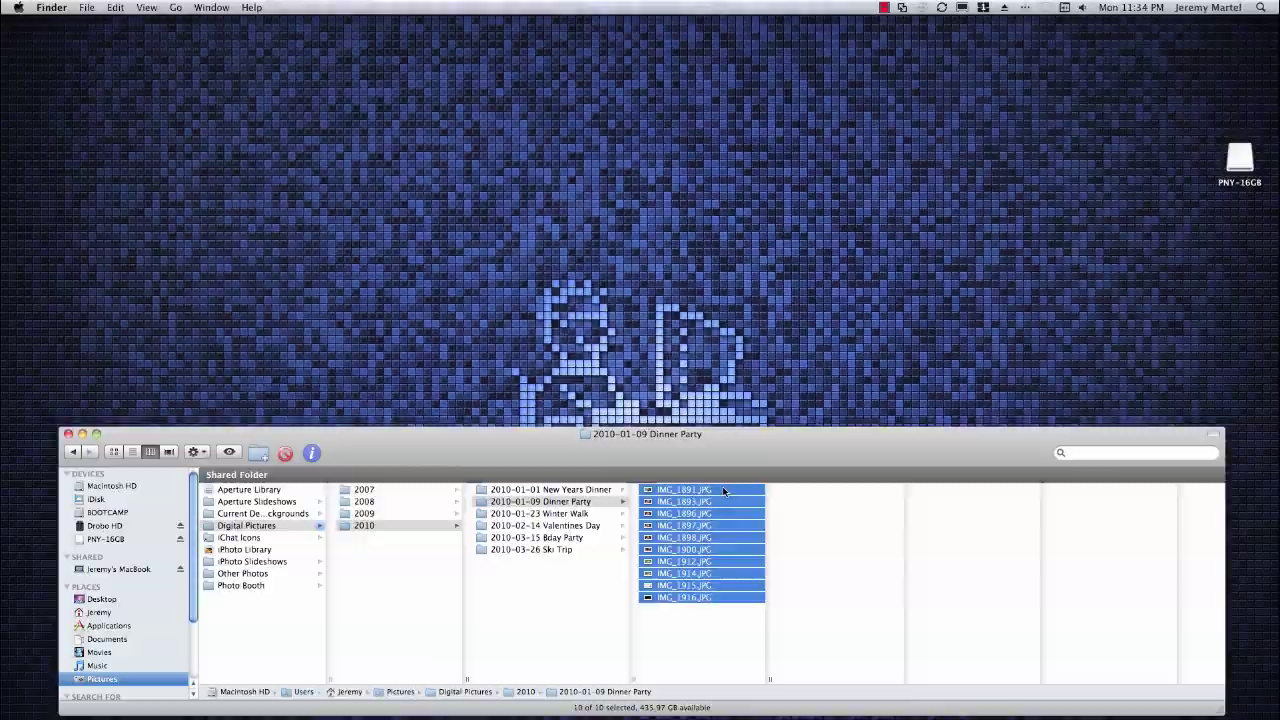
{"action": "double_click", "coordinate": [779, 199]}
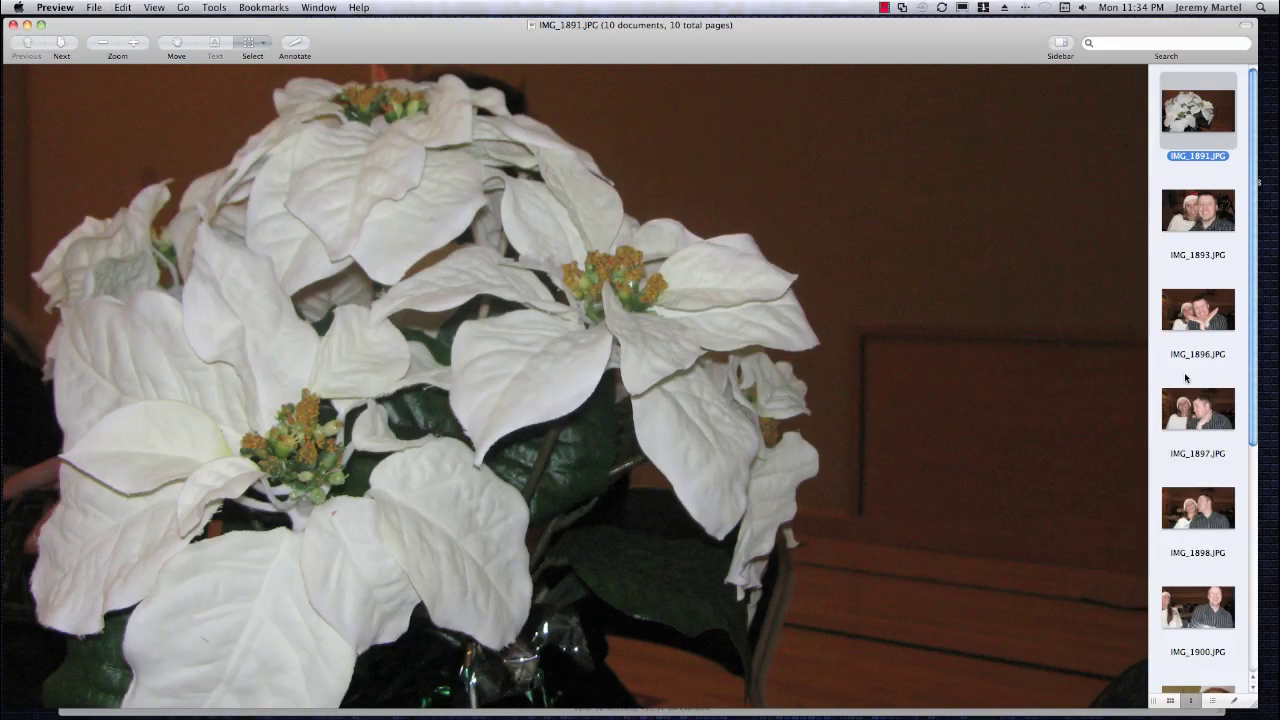
{"action": "left_click_drag", "start_coordinate": [1256, 256], "coordinate": [1251, 483]}
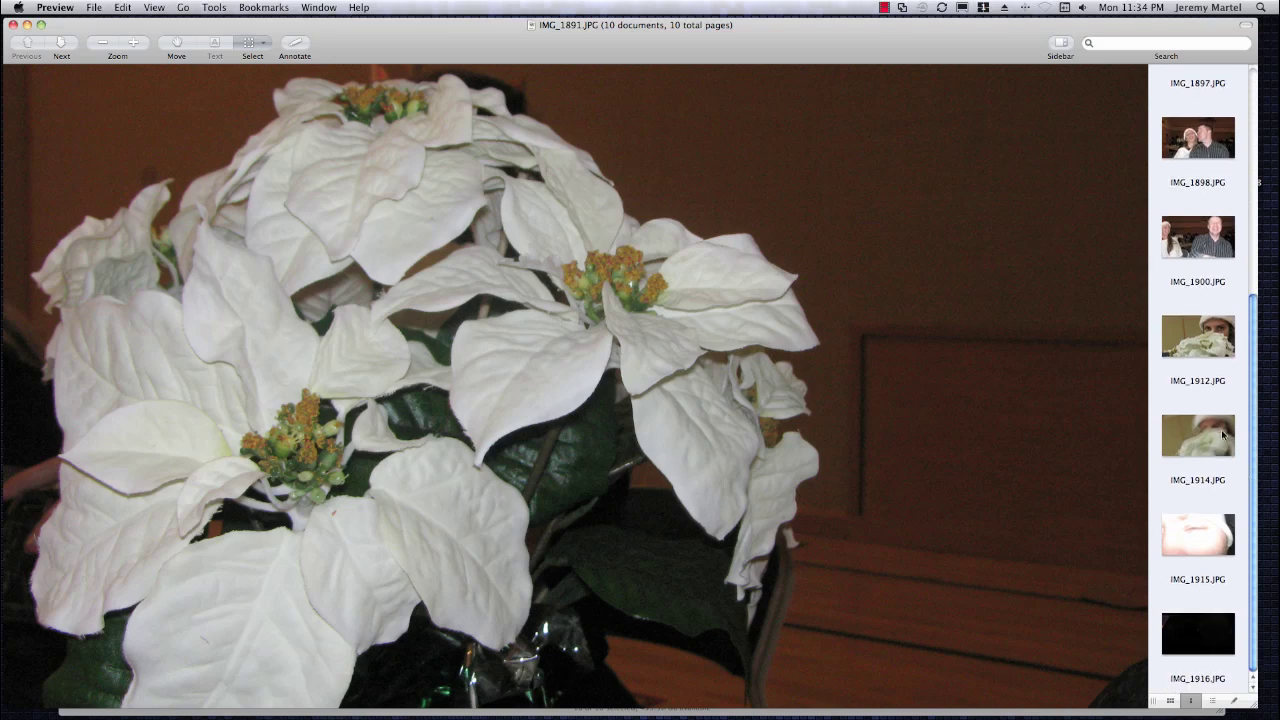
{"action": "key", "text": "super+w"}
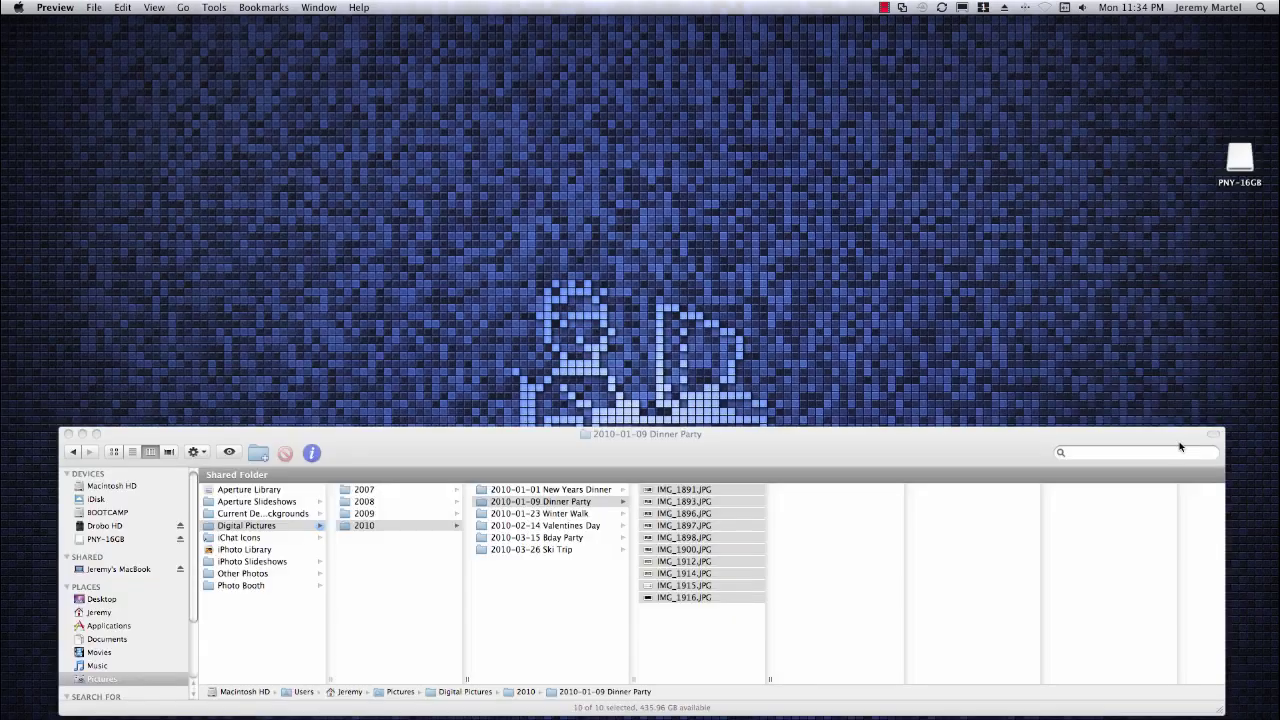
Reopen all the selected Dinner Party photos, choosing Preview (default) as the program, review them and close the window.
{"action": "left_click", "coordinate": [726, 458]}
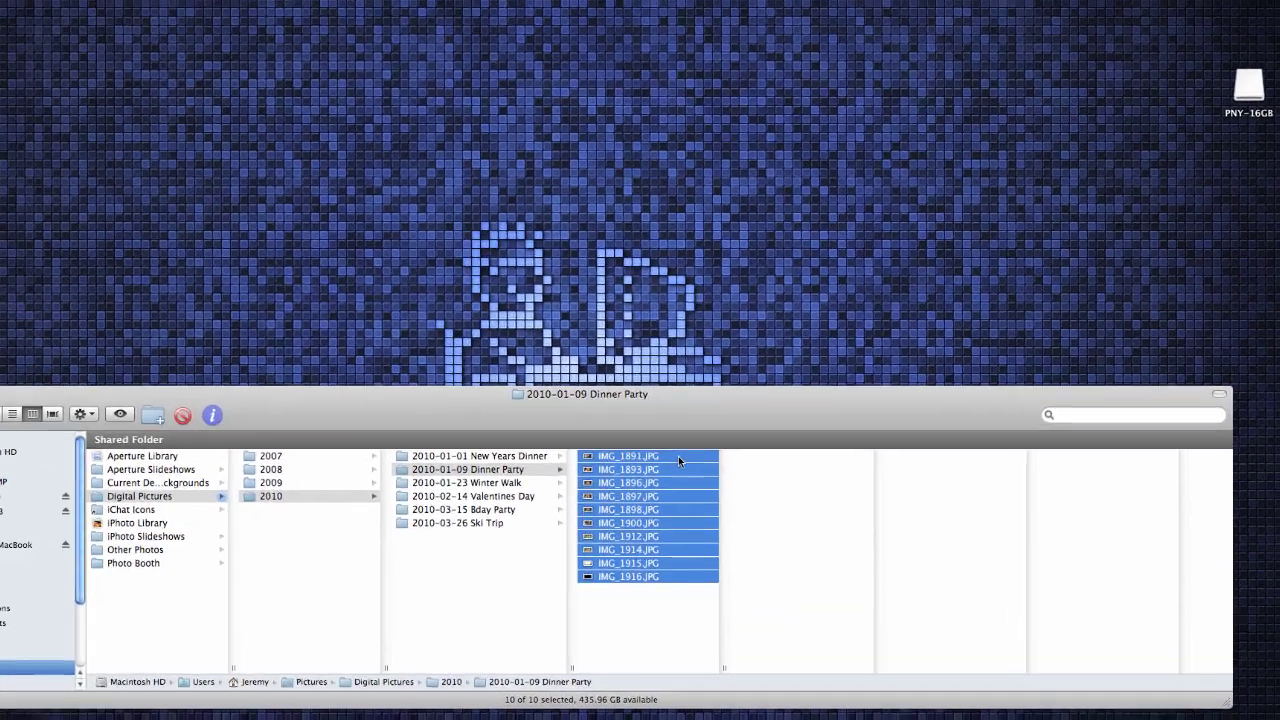
{"action": "right_click", "coordinate": [728, 487]}
{"action": "mouse_move", "coordinate": [739, 511]}
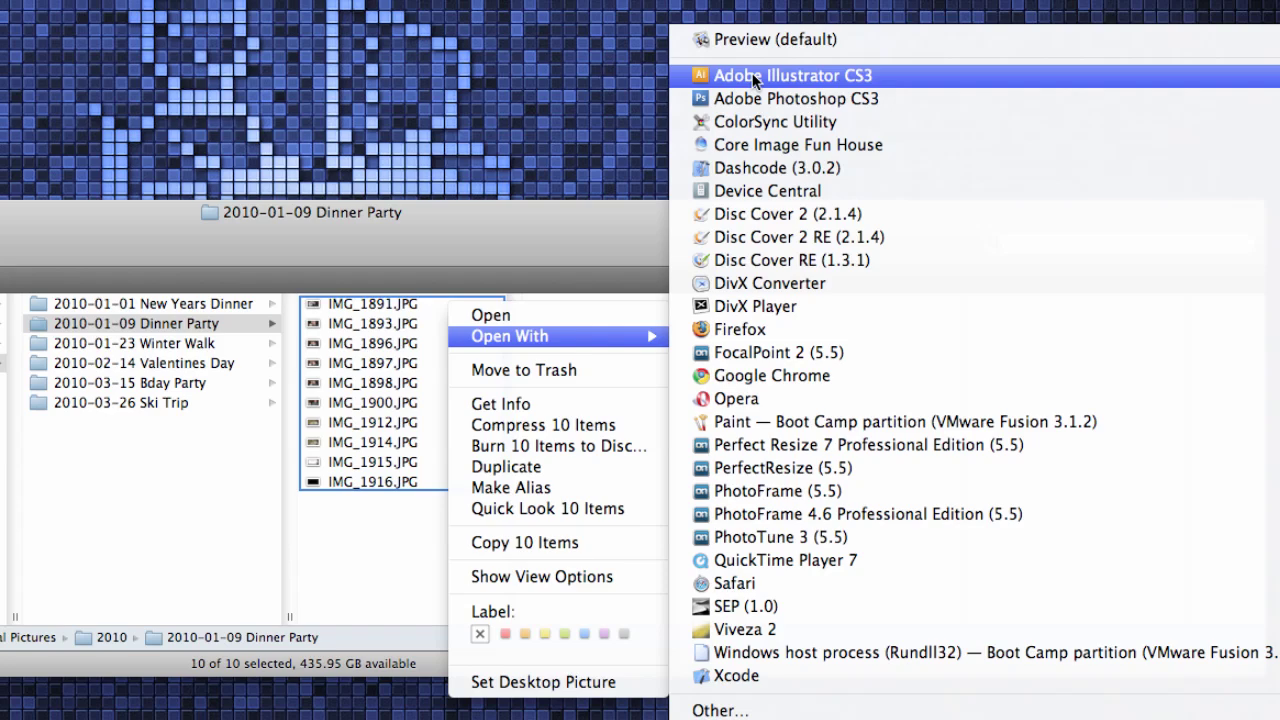
{"action": "left_click", "coordinate": [753, 40]}
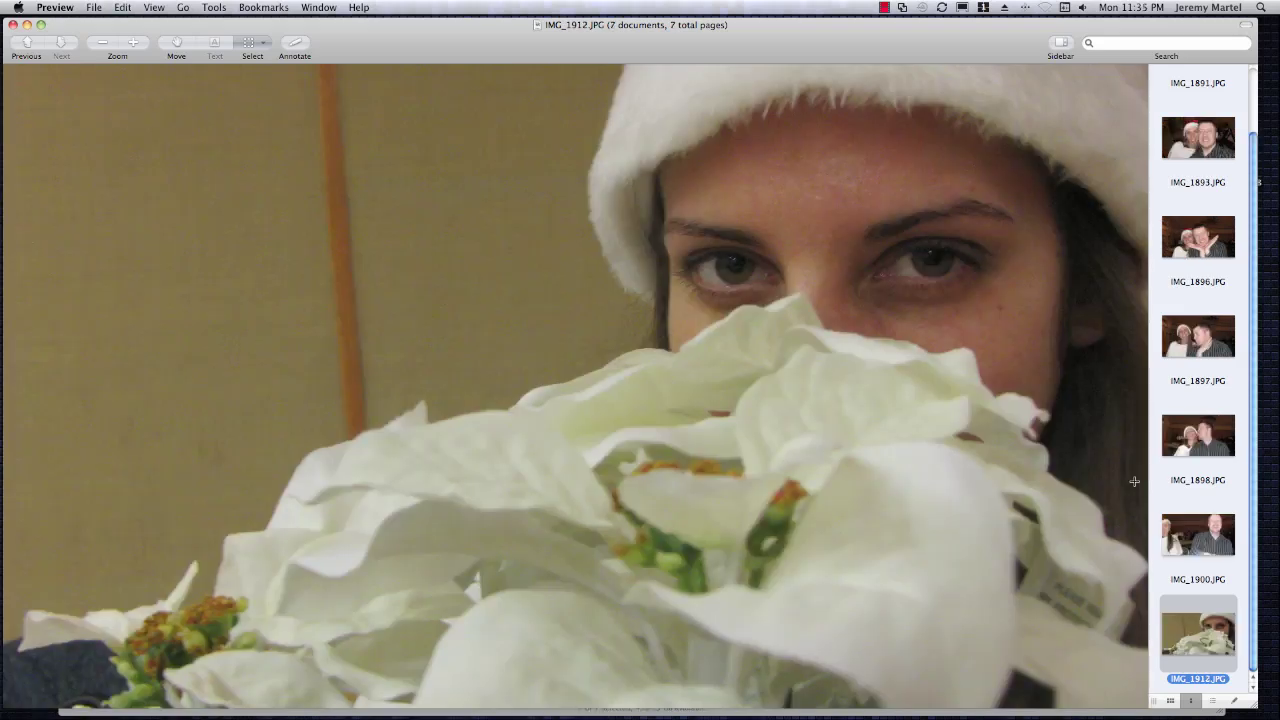
{"action": "key", "text": "super+w"}
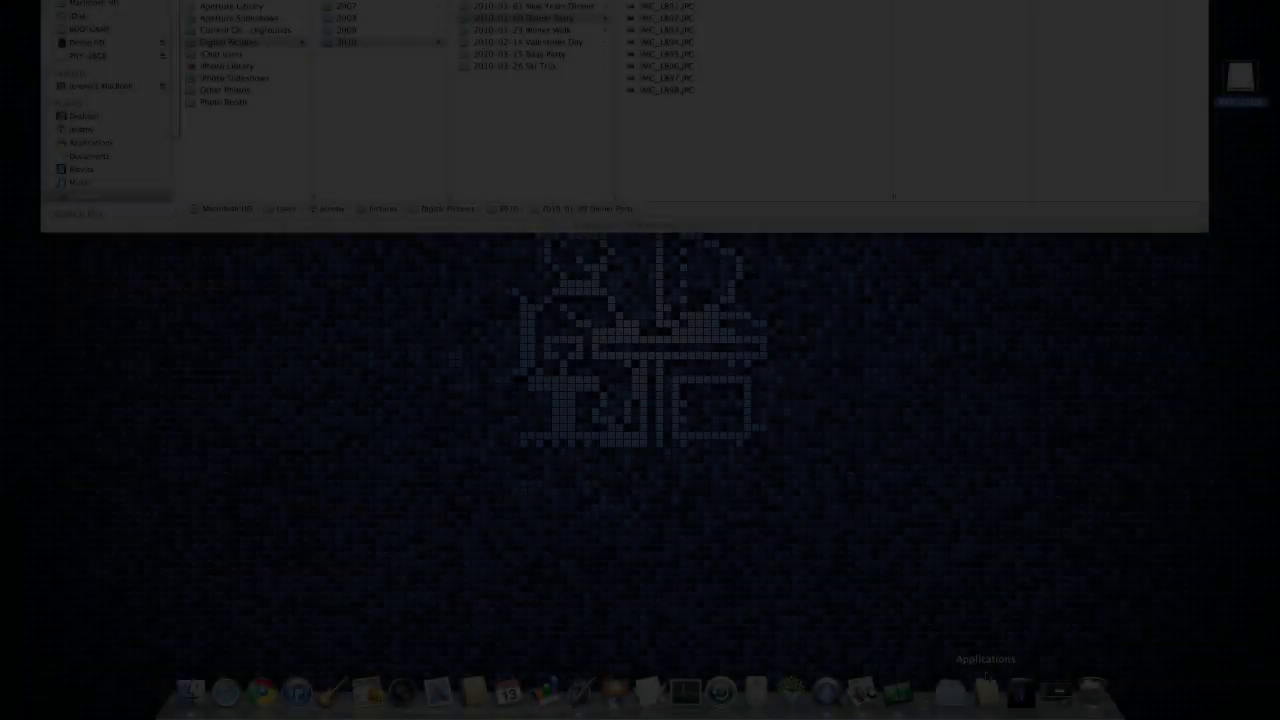
Launch Renamer4Mac from the Applications folder.
{"action": "left_click", "coordinate": [986, 688]}
{"action": "scroll", "coordinate": [1028, 567], "scroll_direction": "down", "scroll_amount": 5}
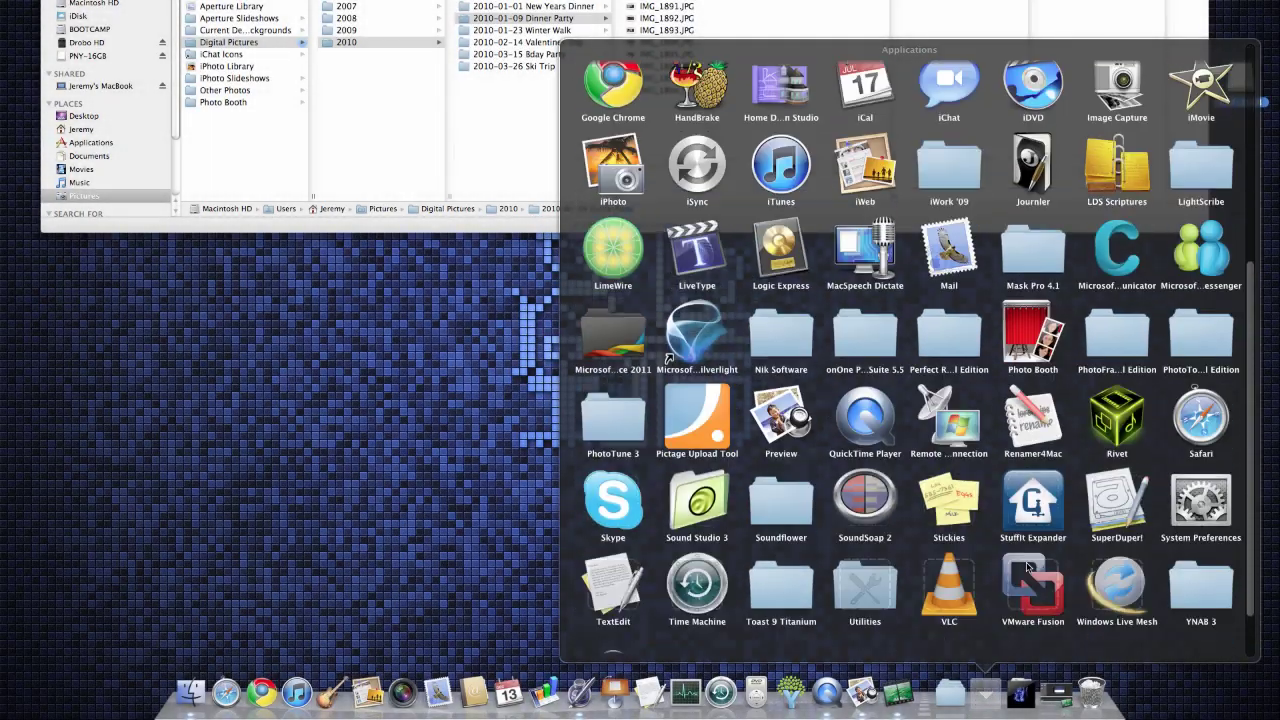
{"action": "left_click", "coordinate": [1031, 352]}
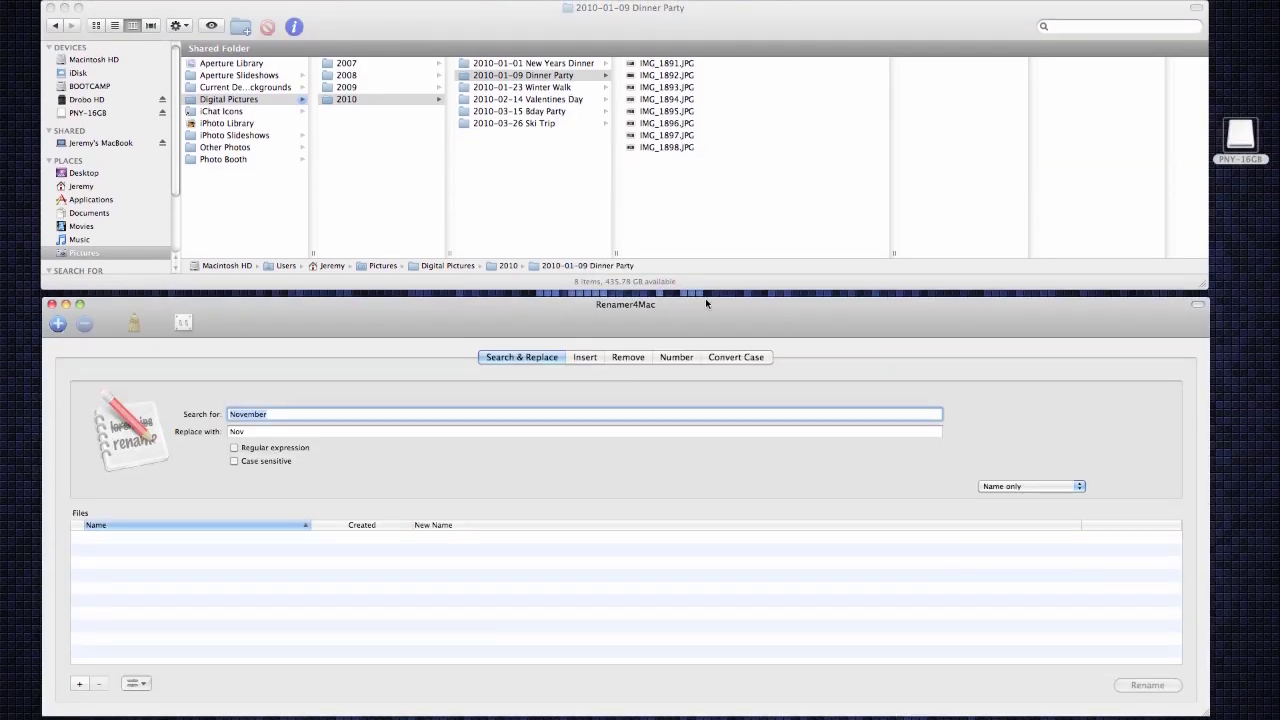
Add all photos of the 2010-01-09 Dinner Party folder to the Renamer4Mac file list.
{"action": "left_click", "coordinate": [665, 68]}
{"action": "left_click", "coordinate": [666, 68]}
{"action": "key", "text": "super+a"}
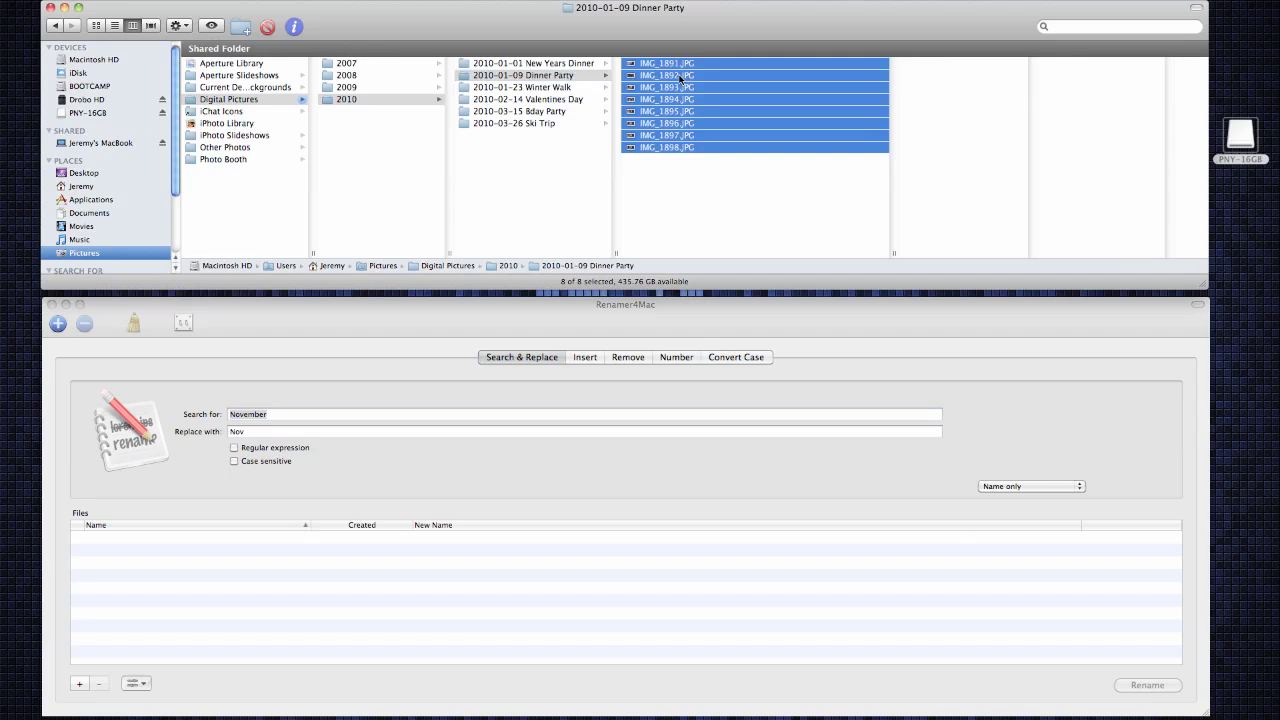
{"action": "left_click_drag", "start_coordinate": [666, 66], "coordinate": [397, 567]}
{"action": "left_click", "coordinate": [386, 389]}
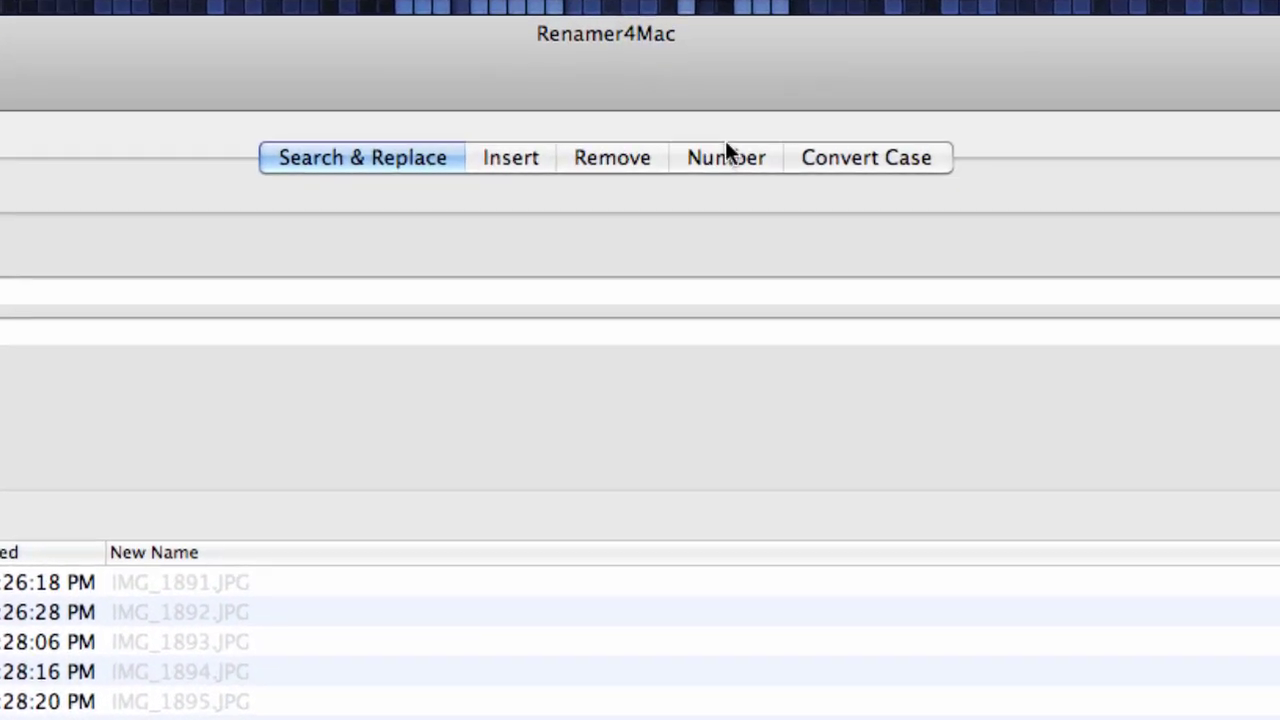
Switch the renaming method to Number and set the numbering style to 001, 002, 003, ...
{"action": "left_click", "coordinate": [675, 355]}
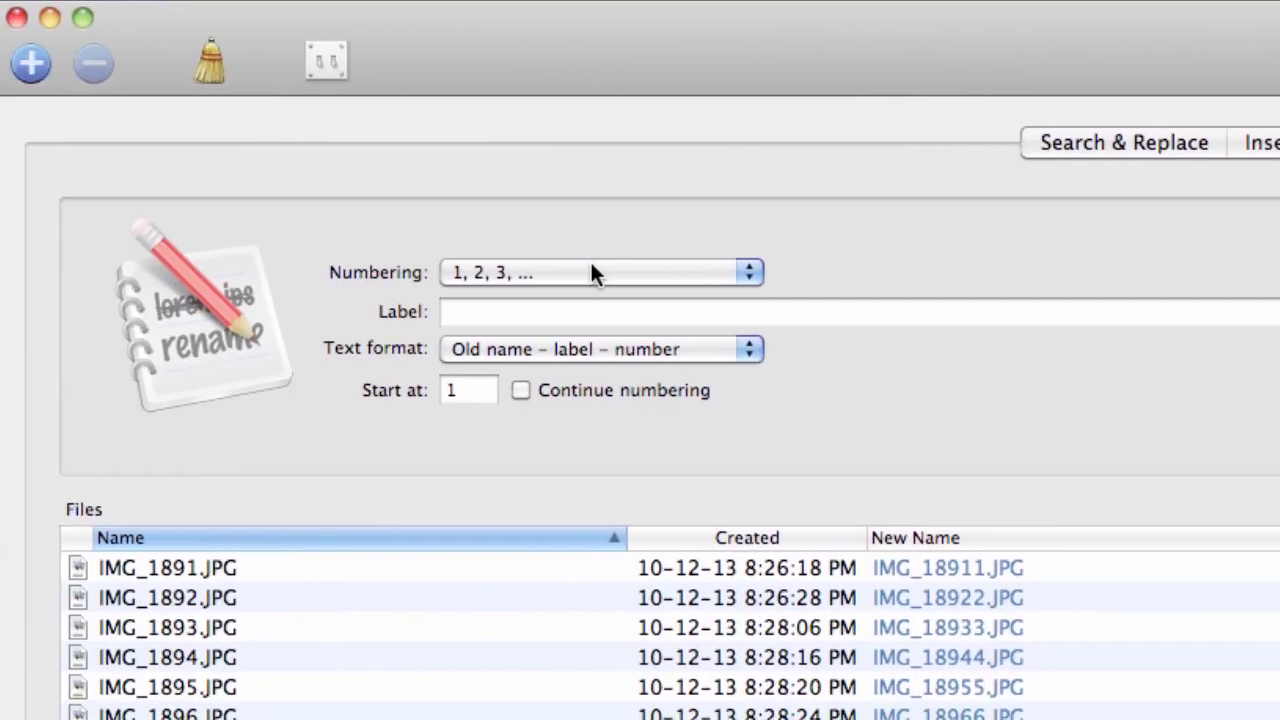
{"action": "left_click", "coordinate": [593, 272]}
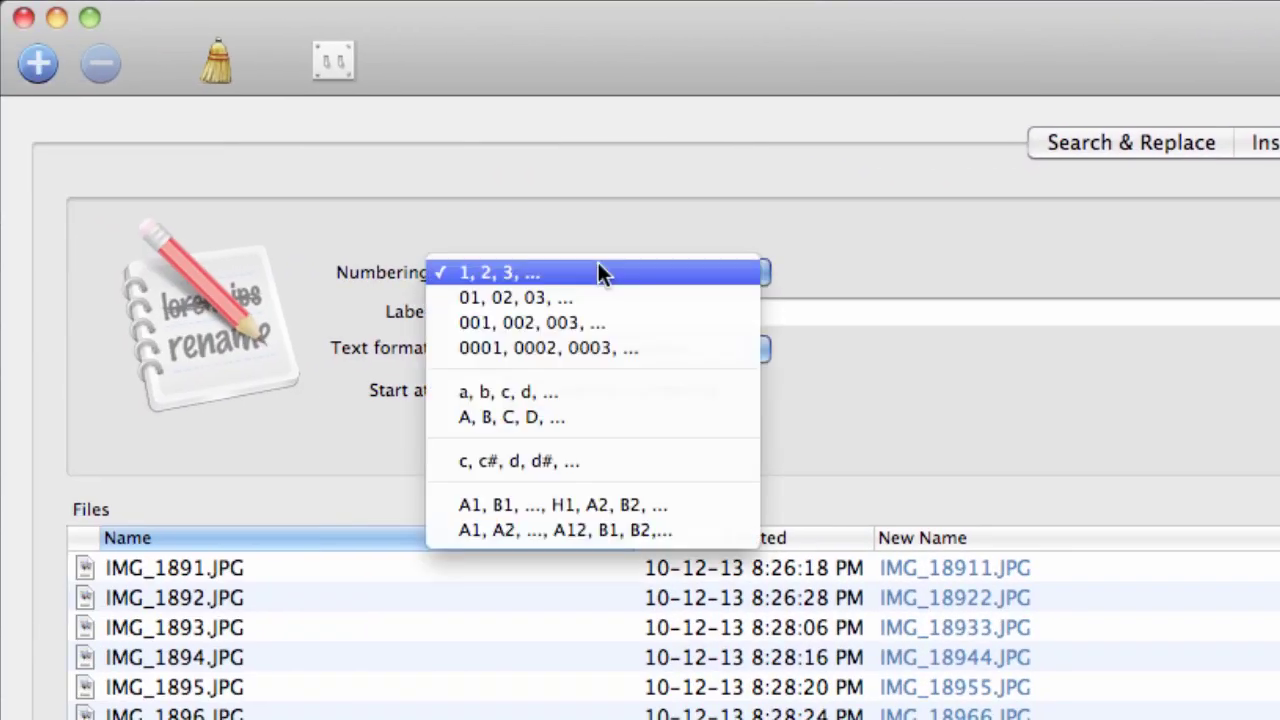
{"action": "left_click", "coordinate": [643, 322]}
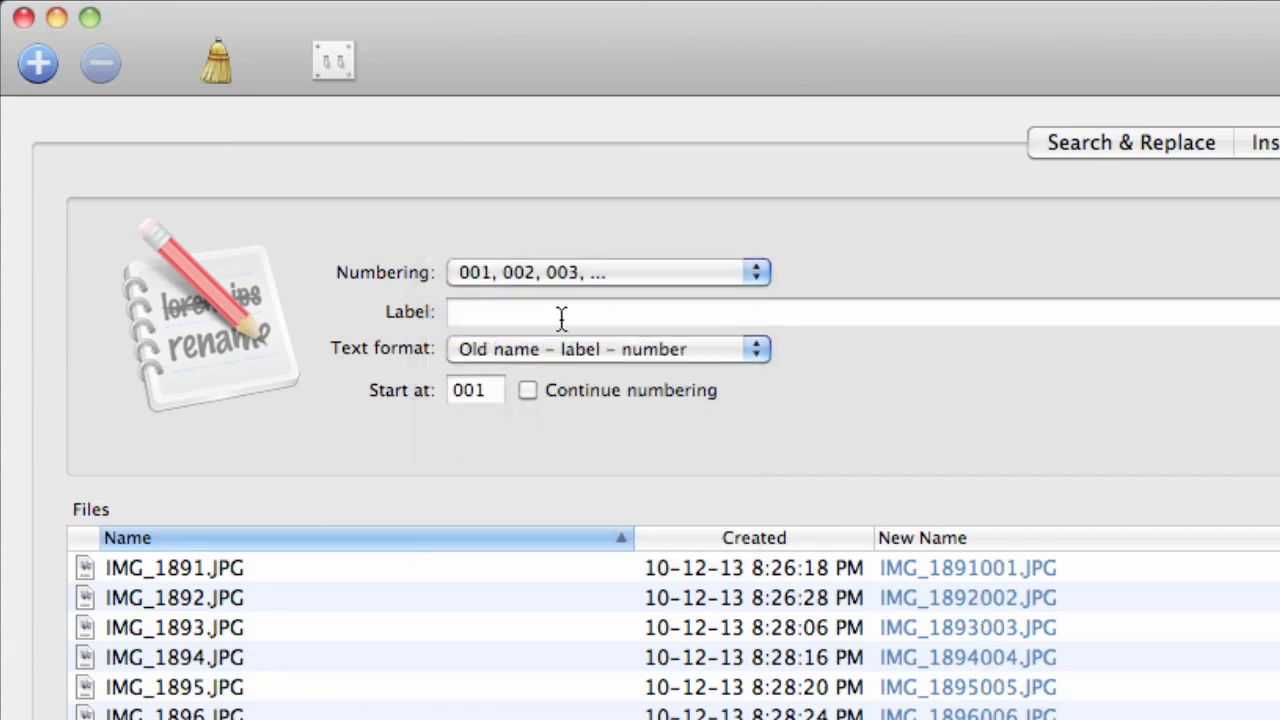
Set the numbering label to "Dinner Party (17th Ave) Jan 9, 2010".
{"action": "left_click", "coordinate": [561, 315]}
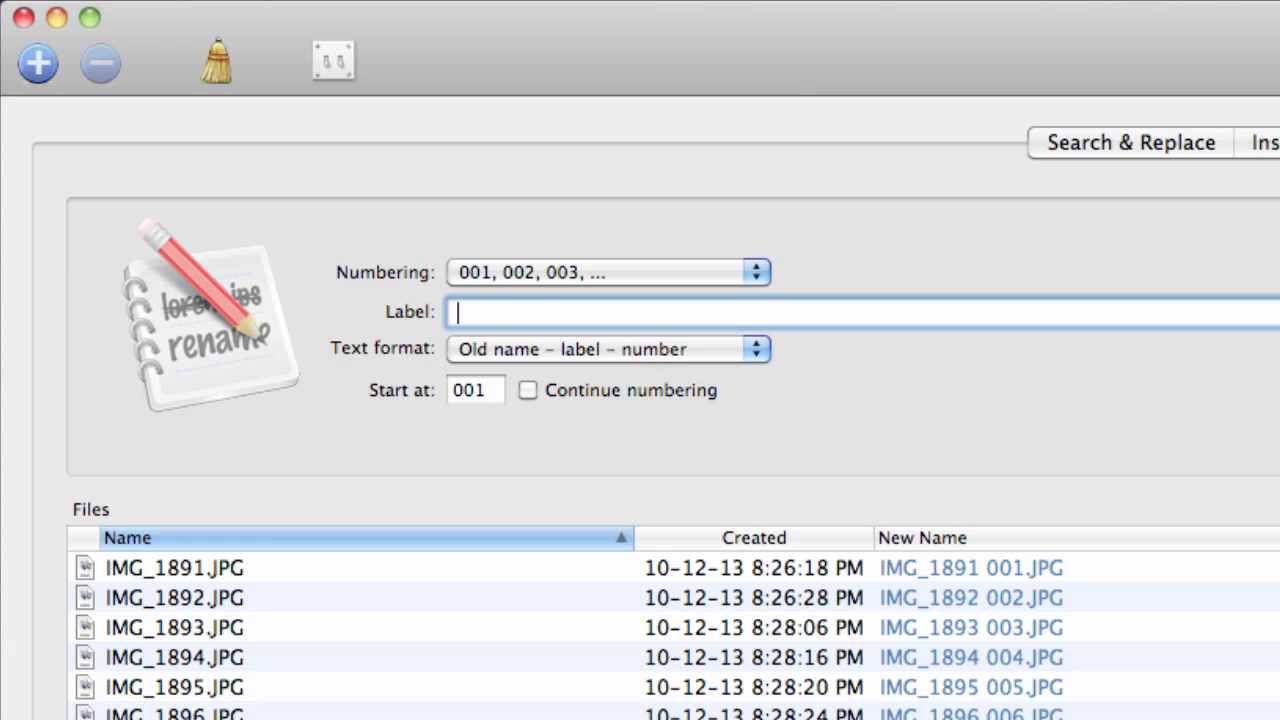
{"action": "type", "text": "Dinner "}
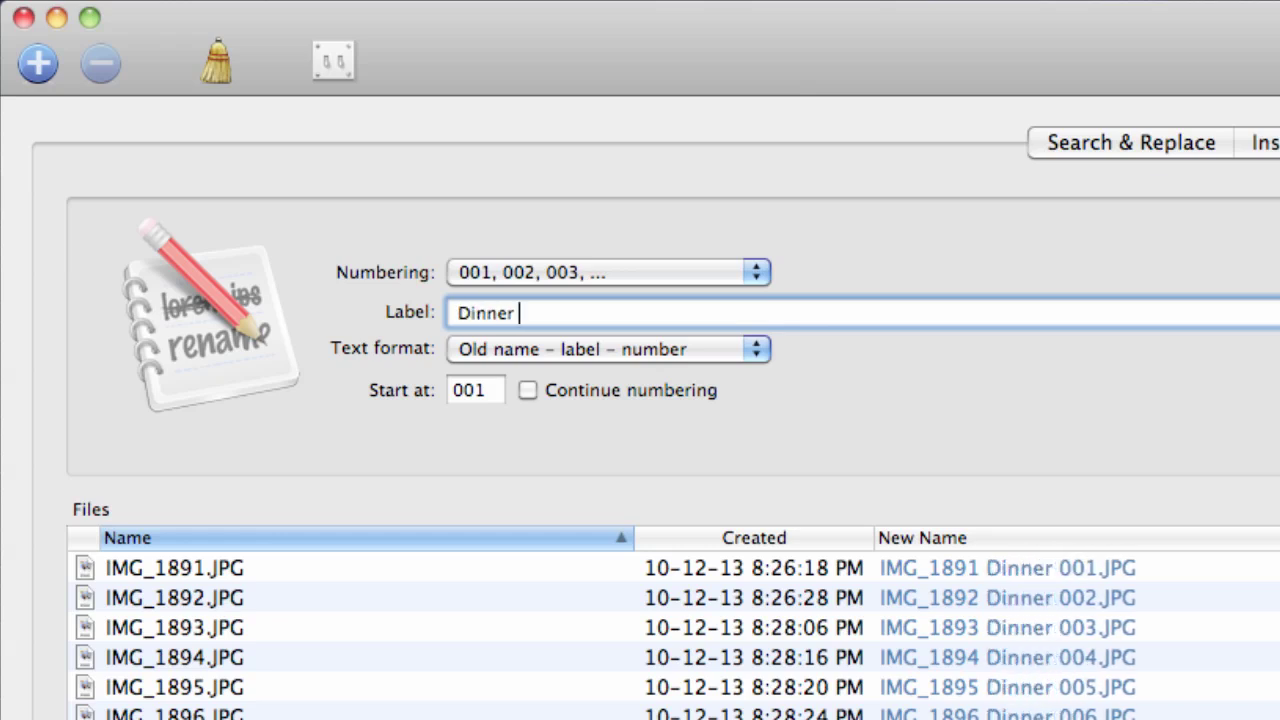
{"action": "type", "text": "Party "}
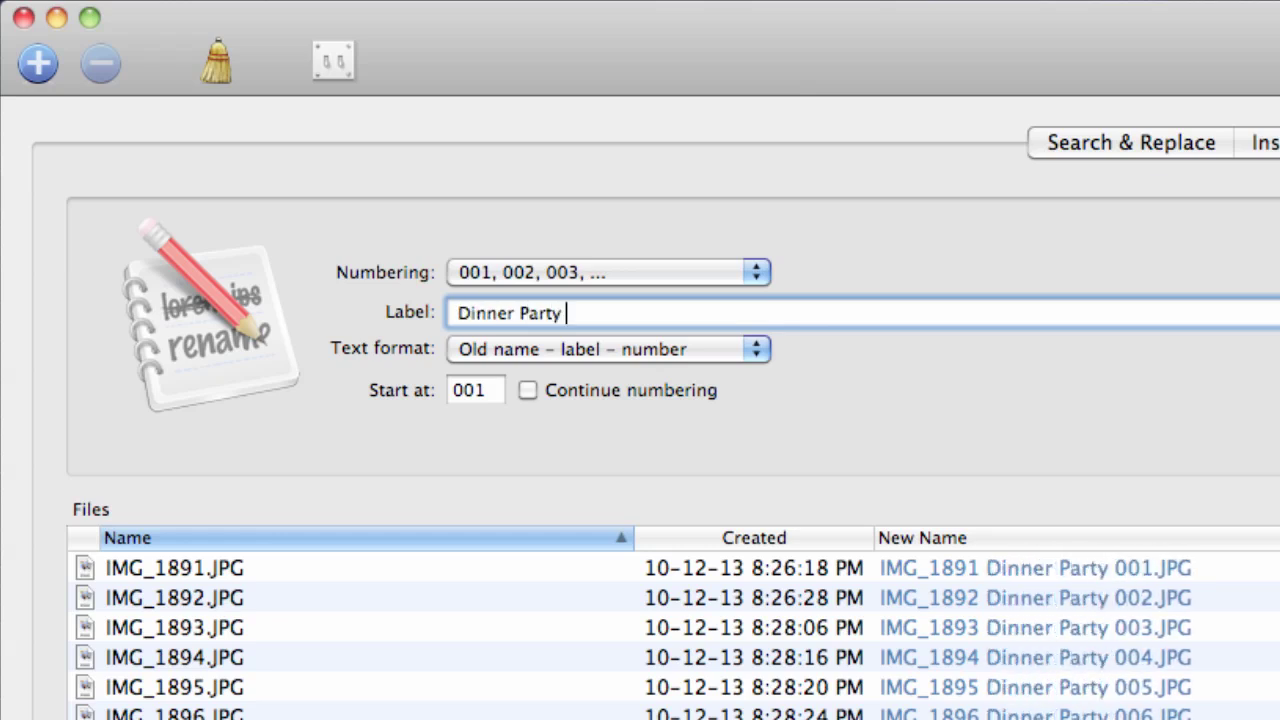
{"action": "type", "text": "(17th"}
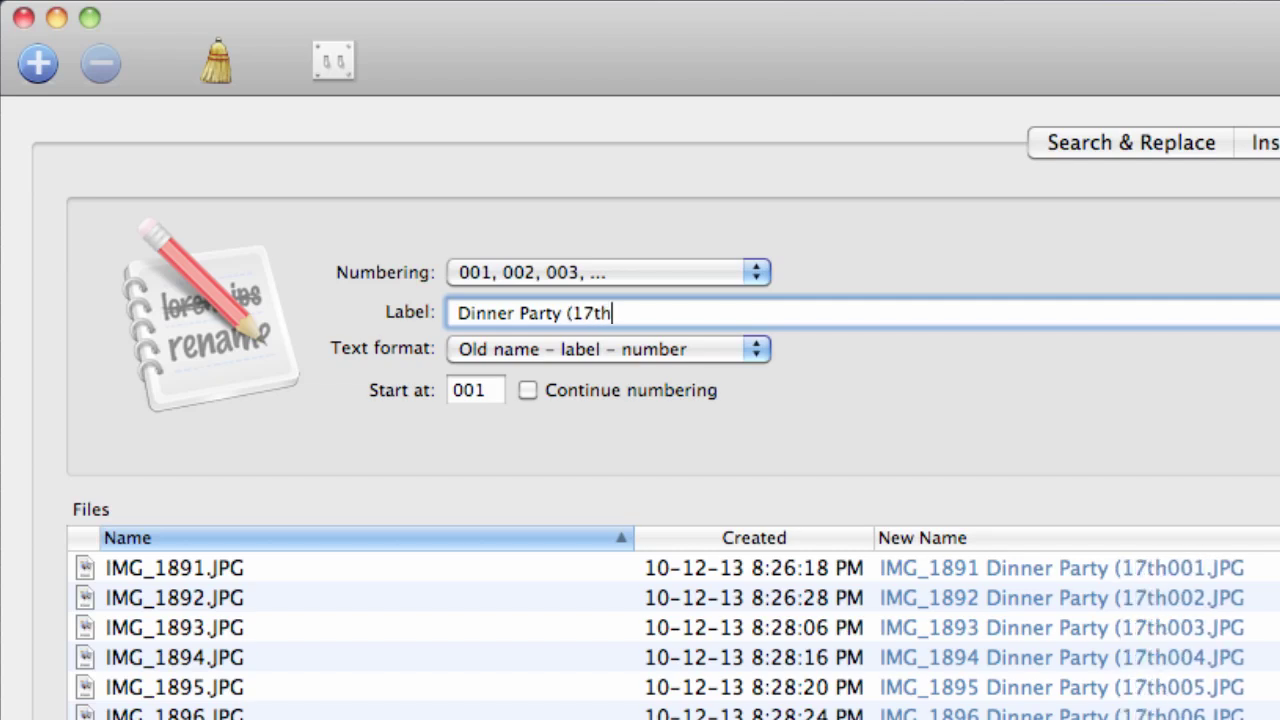
{"action": "type", "text": " Ave) "}
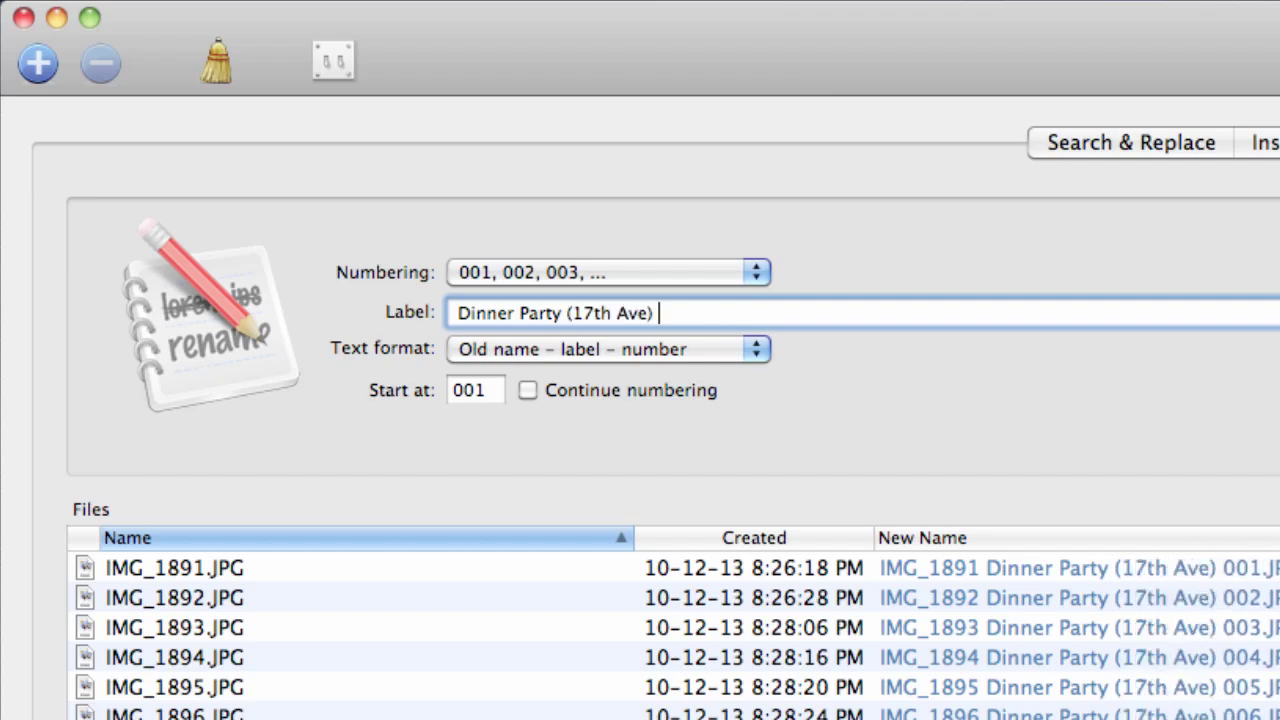
{"action": "type", "text": "Jan "}
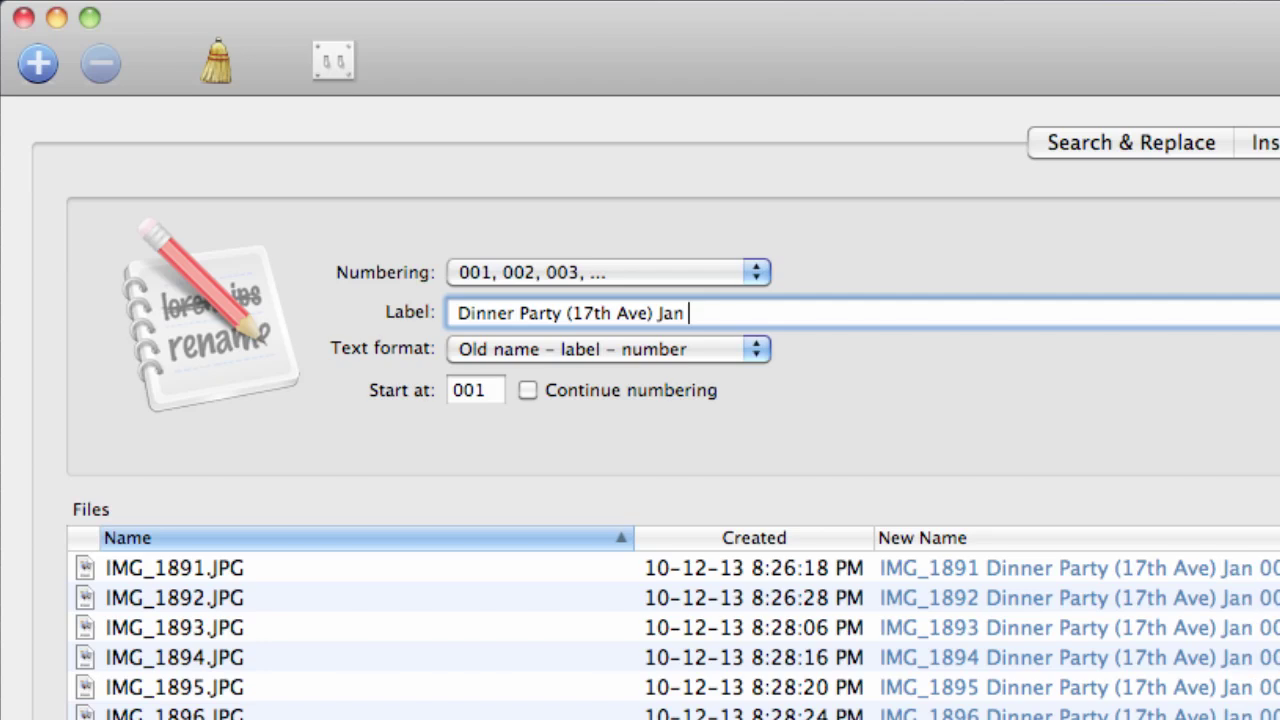
{"action": "type", "text": "9, 2010"}
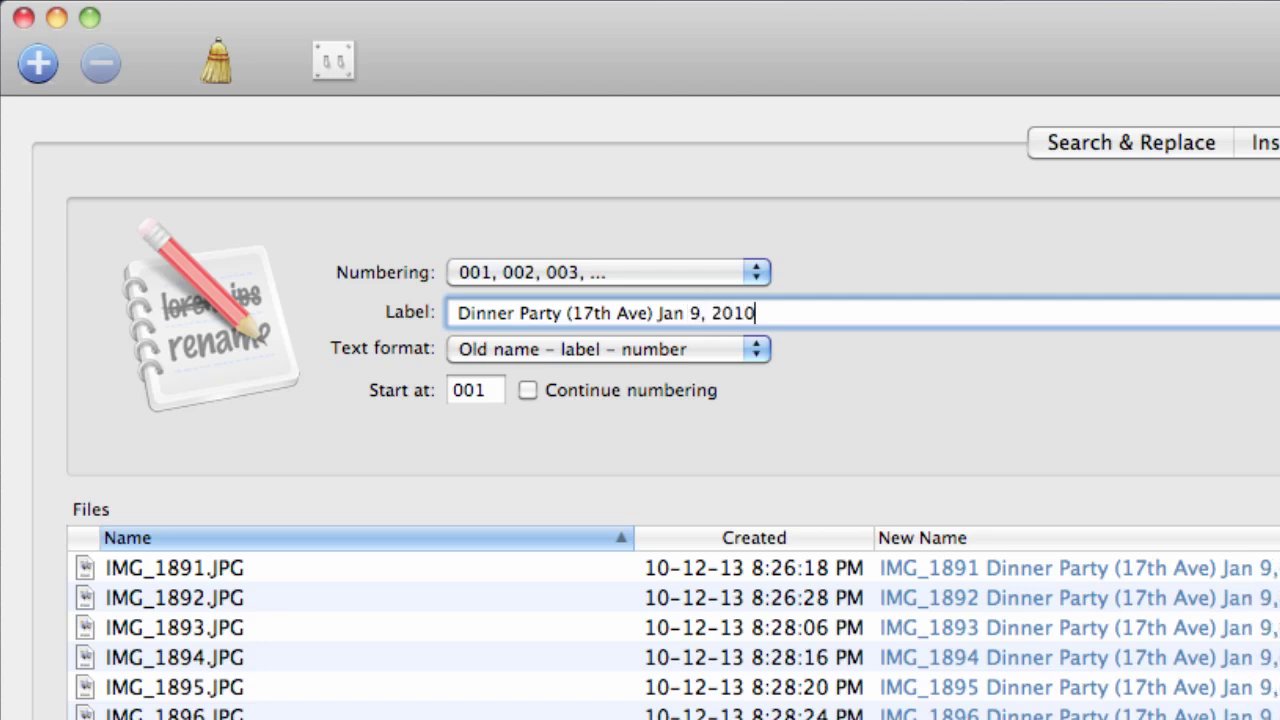
Change the text format to Number – label, keeping the numbering start at 001.
{"action": "left_click", "coordinate": [764, 351]}
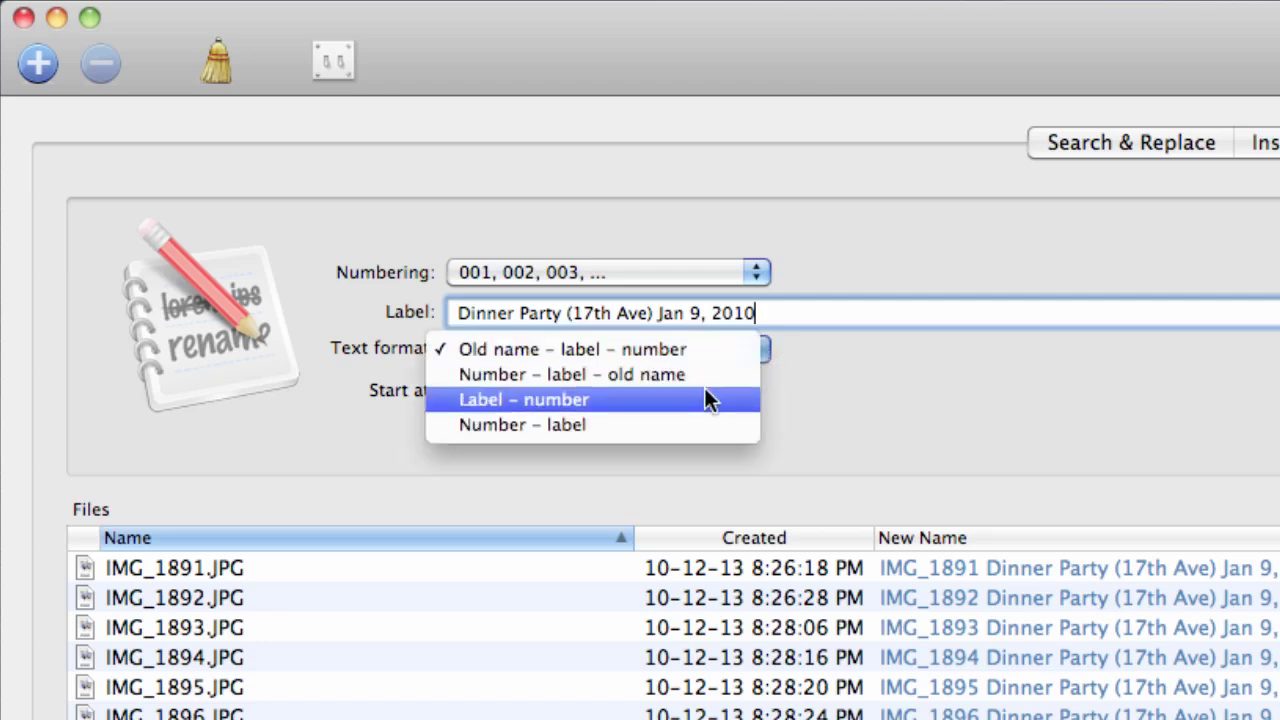
{"action": "left_click", "coordinate": [705, 395]}
{"action": "left_click", "coordinate": [720, 346]}
{"action": "left_click", "coordinate": [684, 375]}
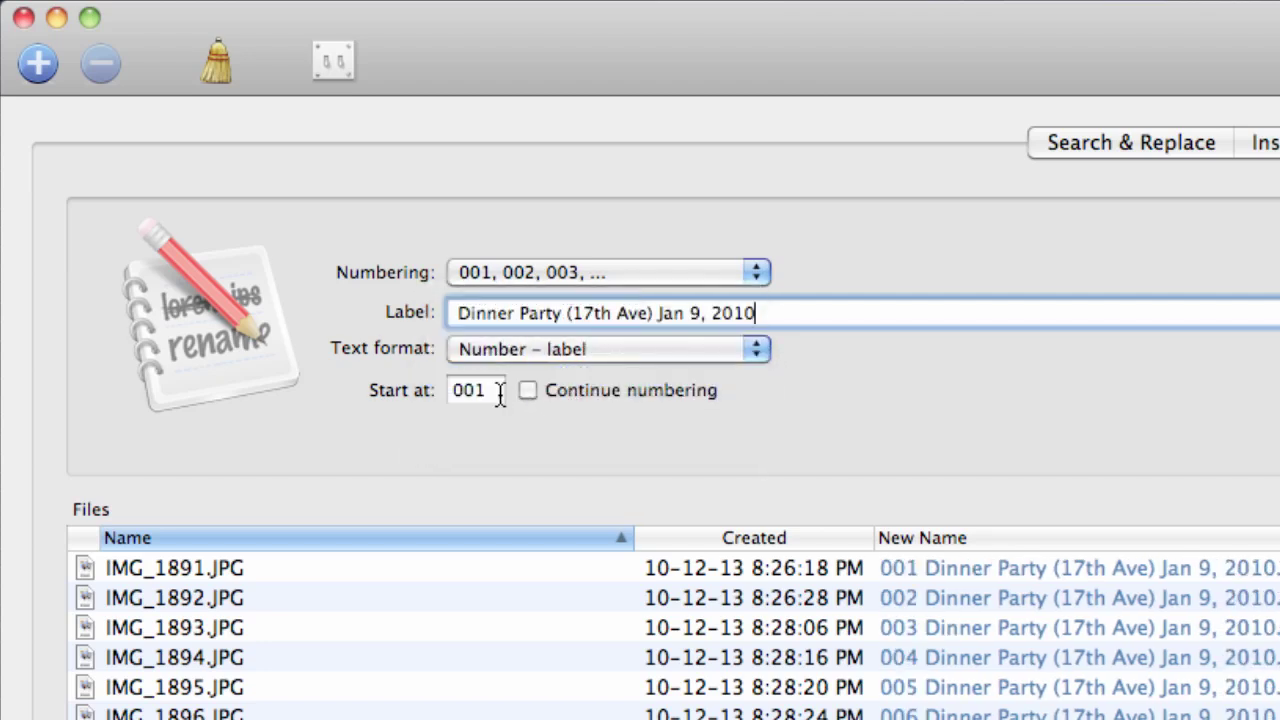
{"action": "left_click", "coordinate": [487, 392]}
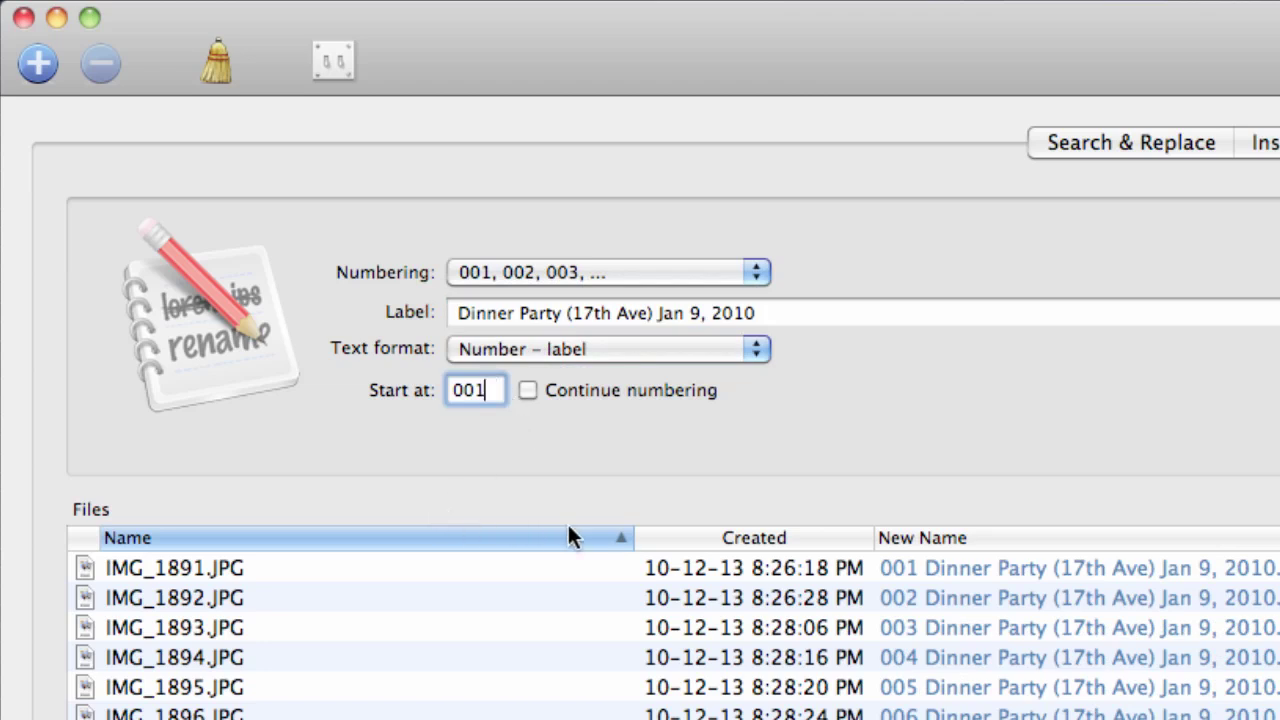
Try sorting the file list by creation date and return it to ascending name order.
{"action": "left_click", "coordinate": [622, 539]}
{"action": "left_click", "coordinate": [621, 537]}
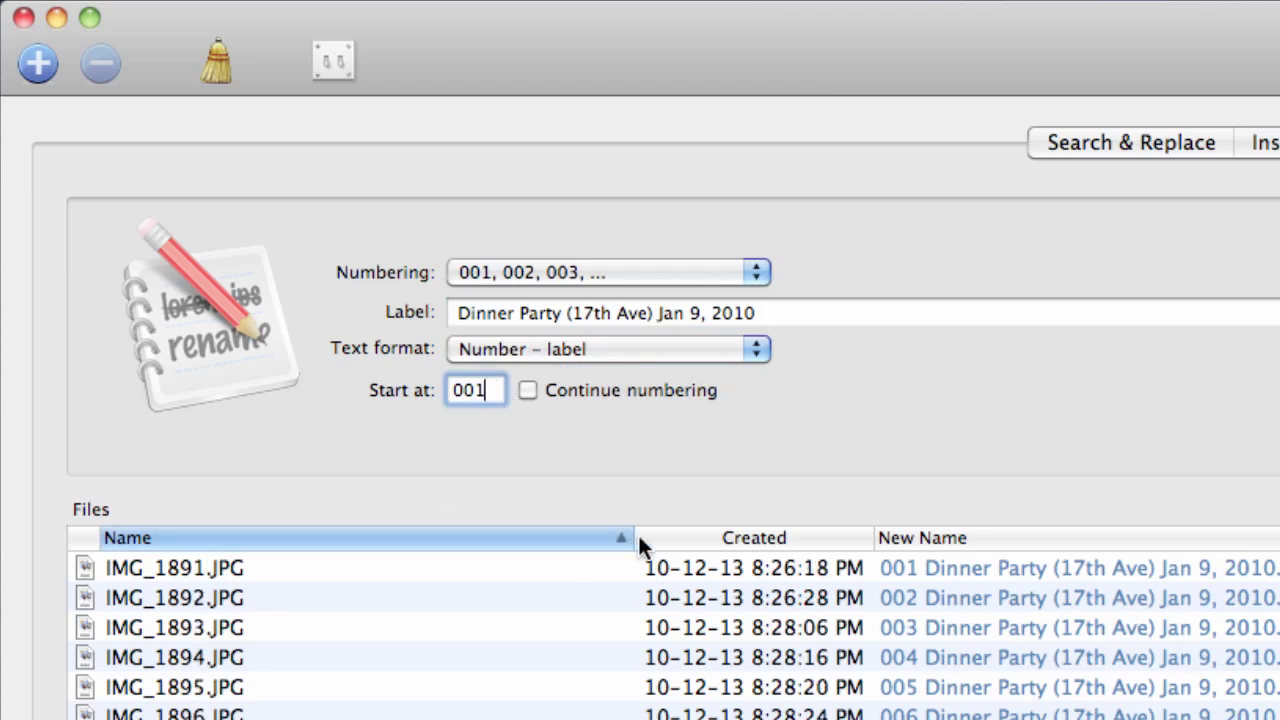
{"action": "left_click", "coordinate": [864, 537]}
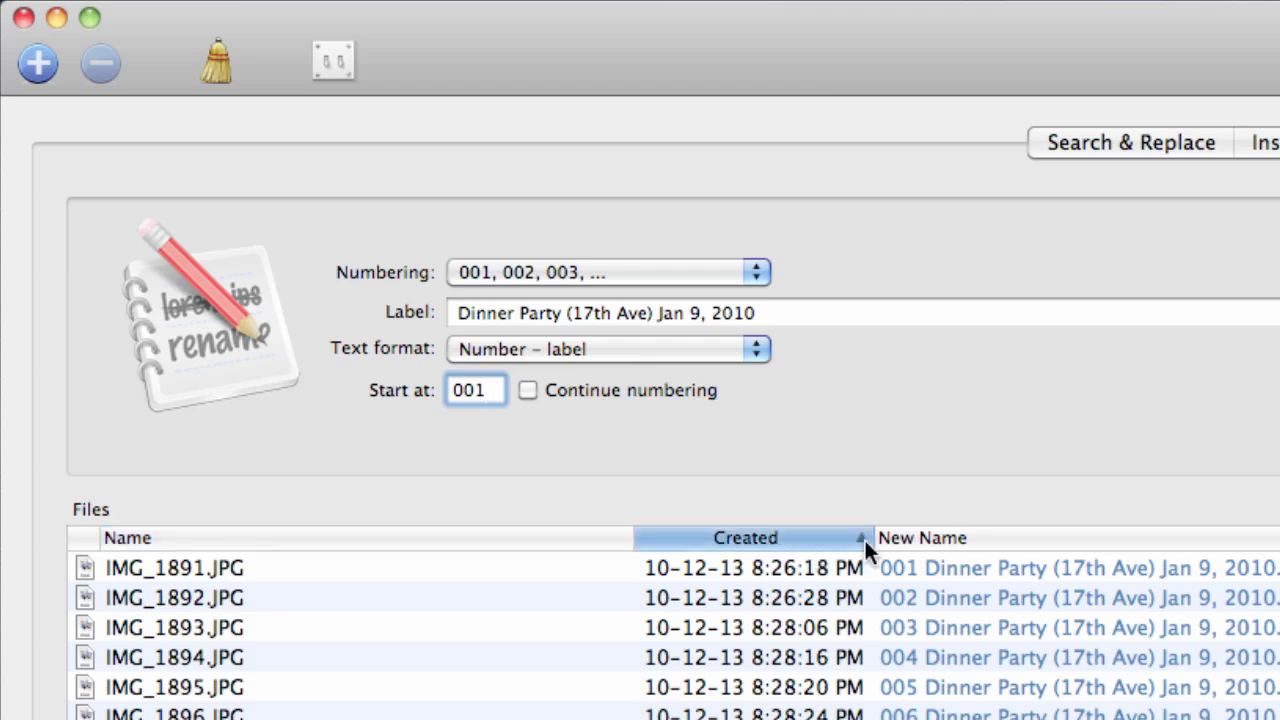
{"action": "left_click", "coordinate": [864, 540]}
{"action": "left_click", "coordinate": [860, 540]}
{"action": "left_click", "coordinate": [611, 536]}
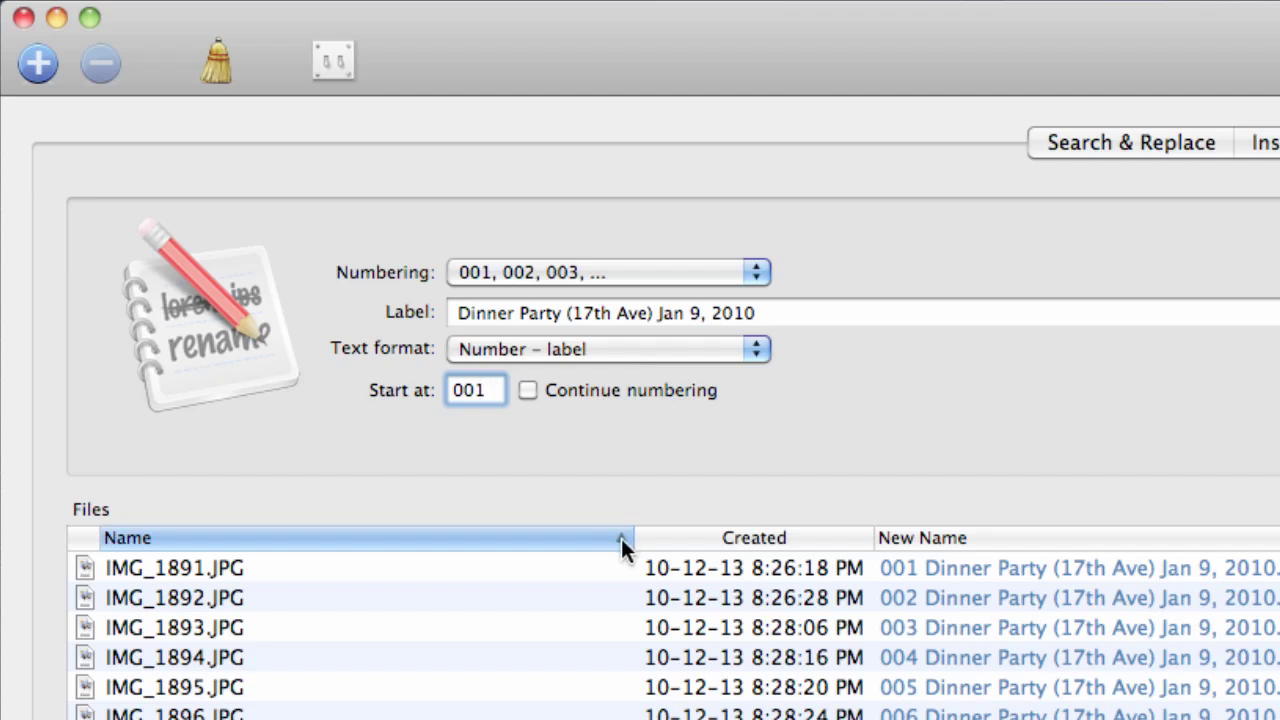
{"action": "left_click", "coordinate": [262, 565]}
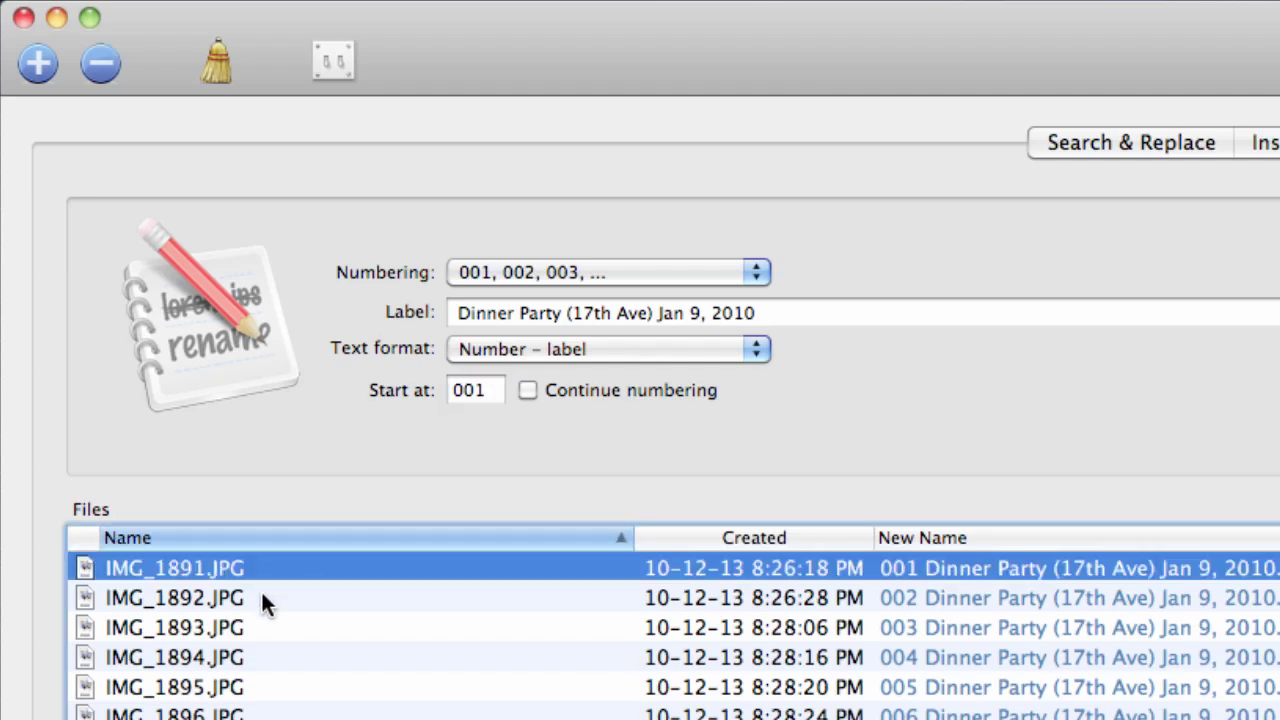
{"action": "left_click", "coordinate": [268, 600]}
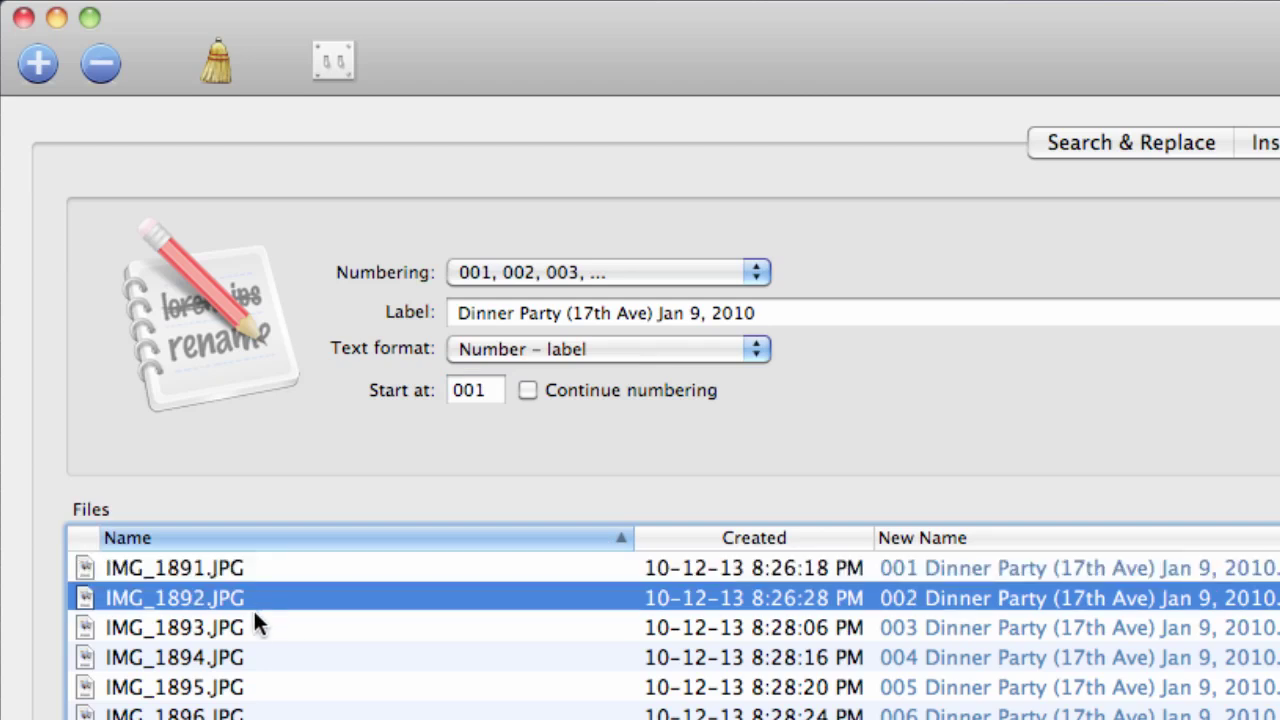
{"action": "left_click_drag", "start_coordinate": [245, 625], "coordinate": [281, 639]}
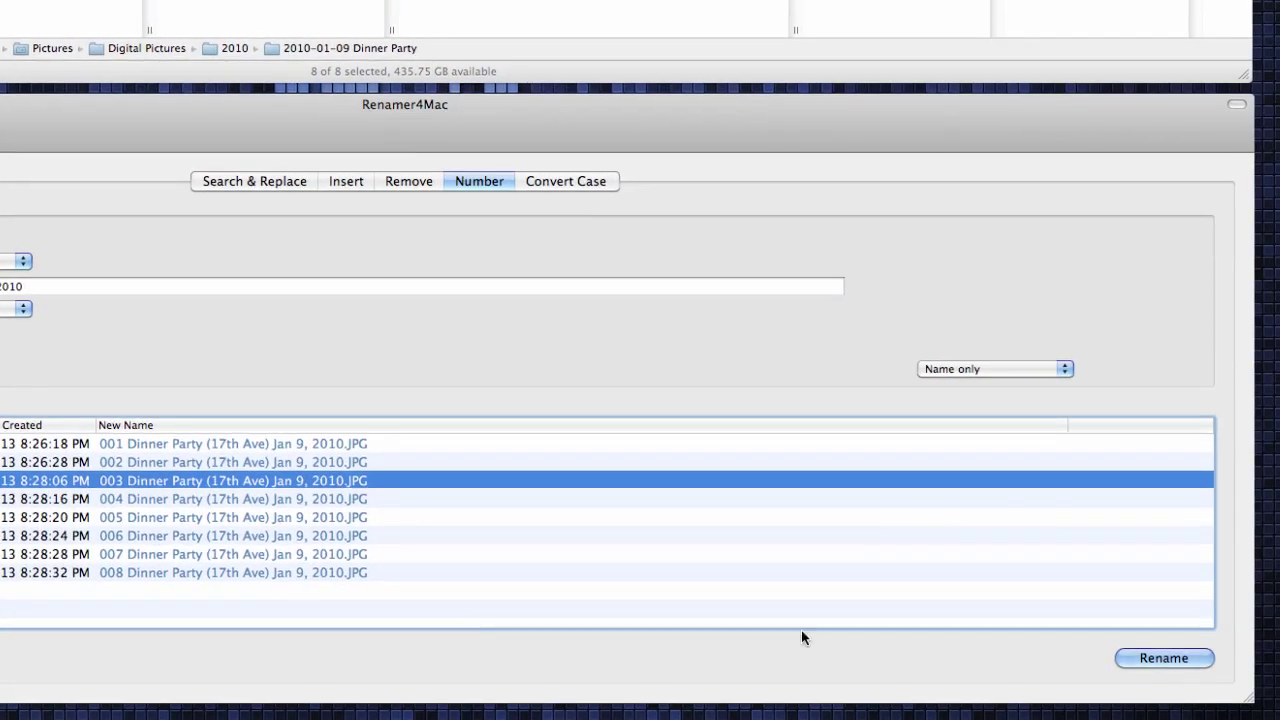
Rename all the listed Dinner Party photos and clear the file list.
{"action": "key", "text": "Return"}
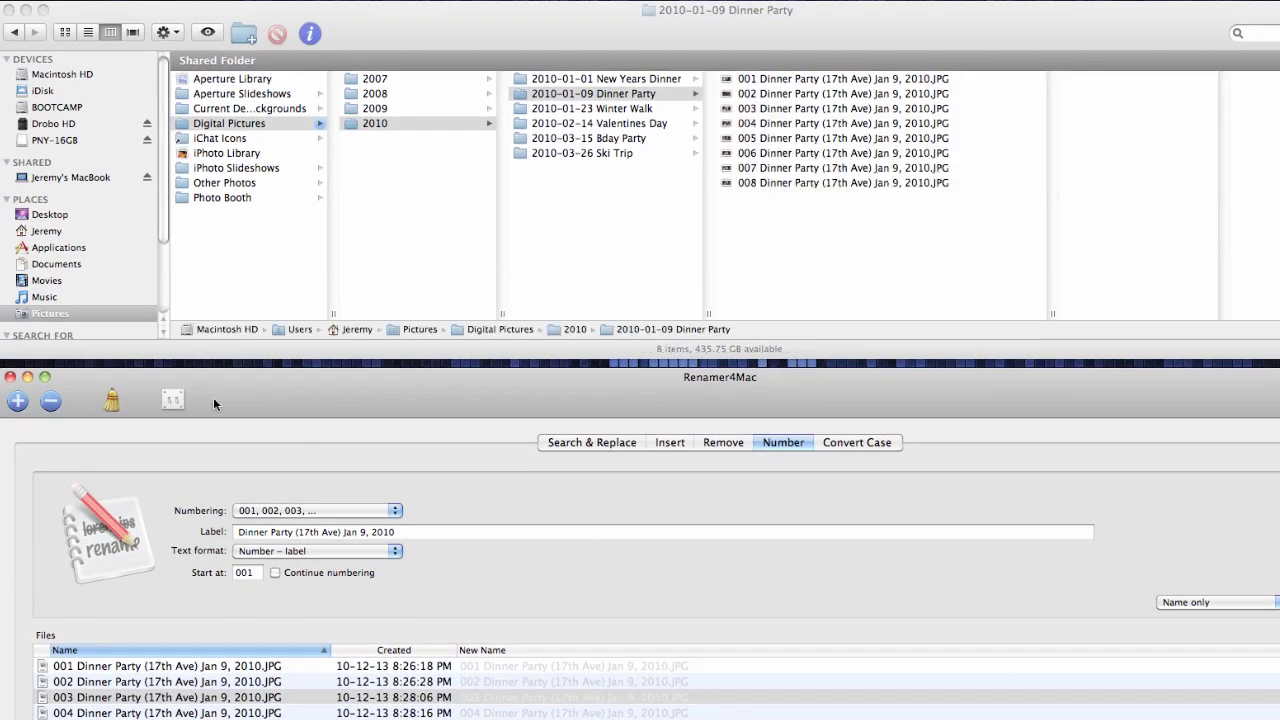
{"action": "left_click", "coordinate": [112, 400]}
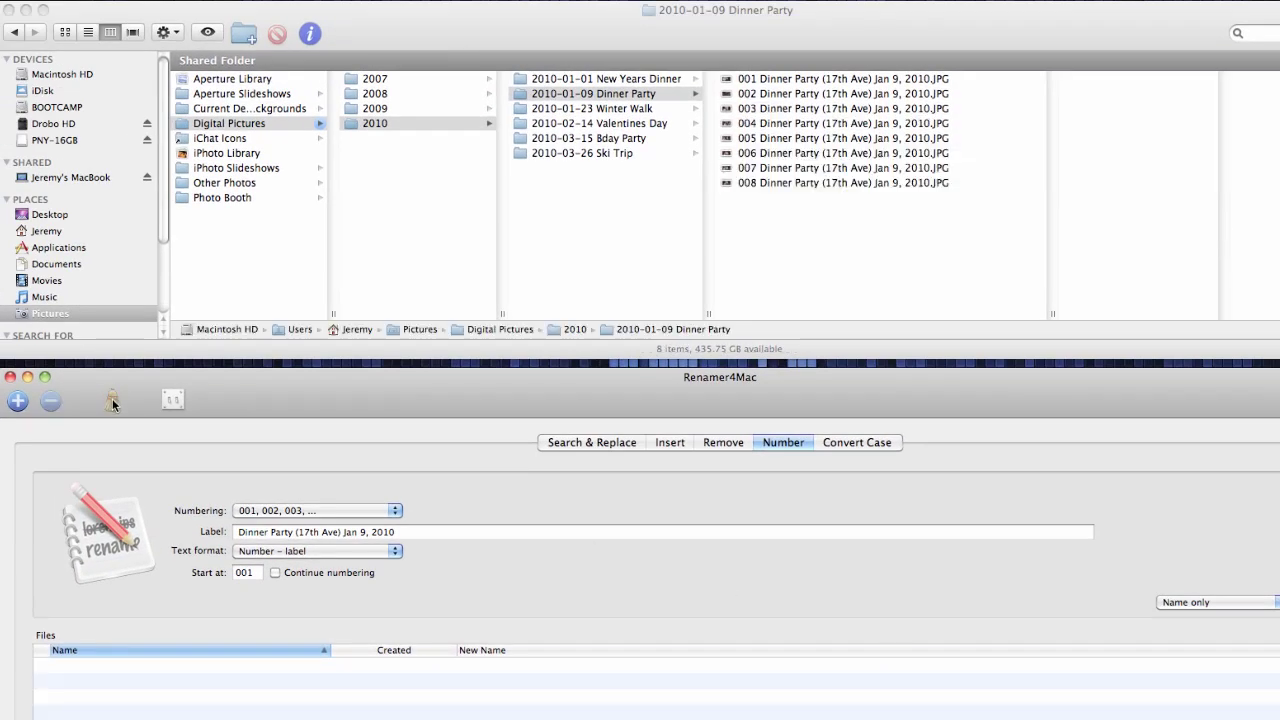